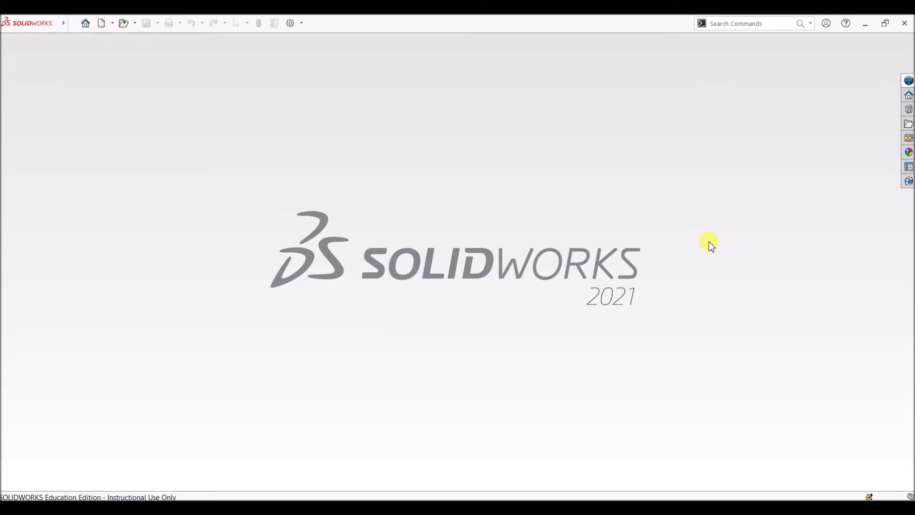
# - Open the New SOLIDWORKS Document dialog with Ctrl+N
pyautogui.hotkey('ctrl', 'n')
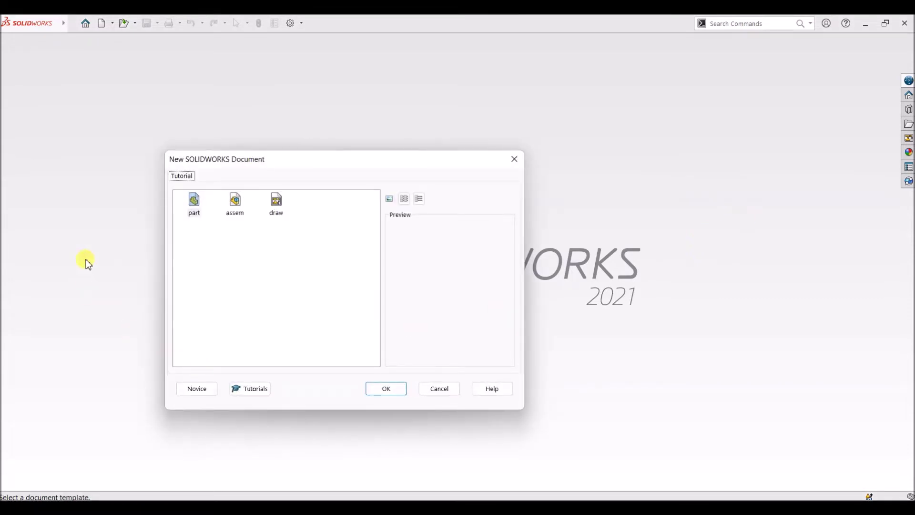
# - Create a new part document, Part2, from the part template
pyautogui.click(387, 388)
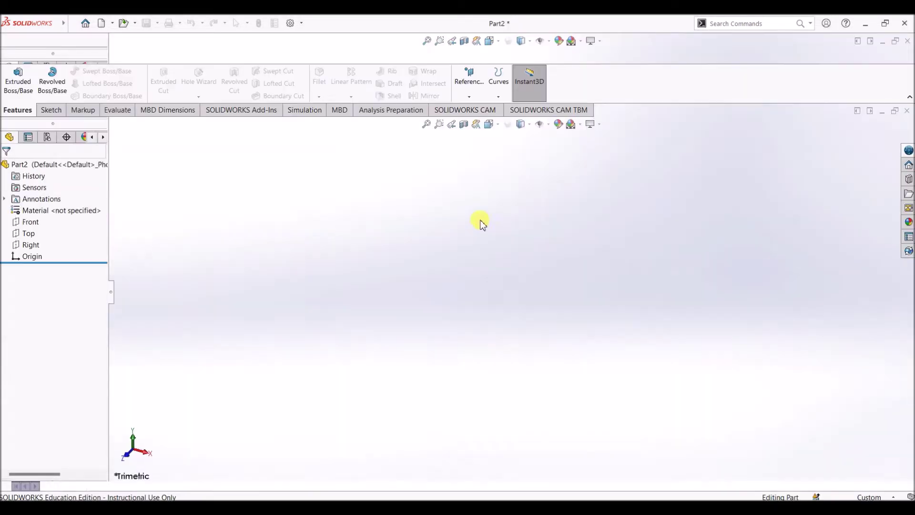
# - Sketch an origin-centred circle of radius 93.52 mm on the Top plane
pyautogui.rightClick(17, 237)
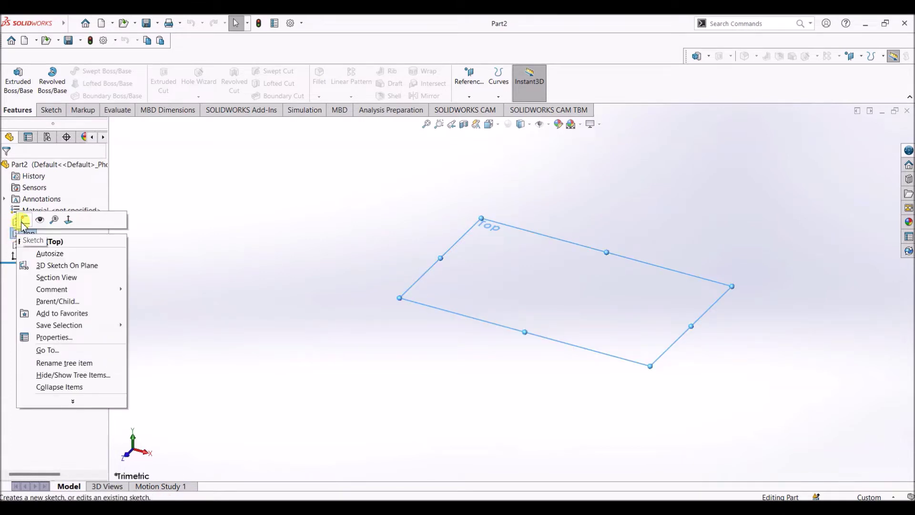
pyautogui.click(22, 223)
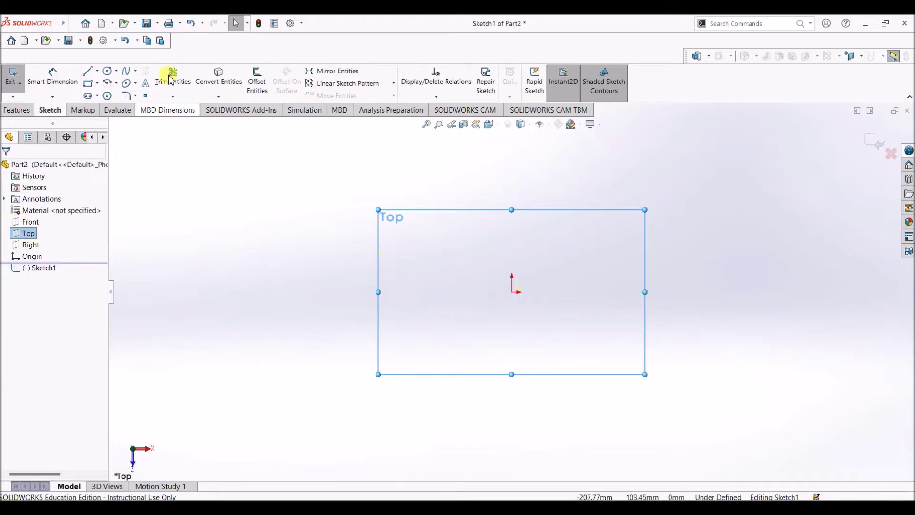
pyautogui.click(107, 71)
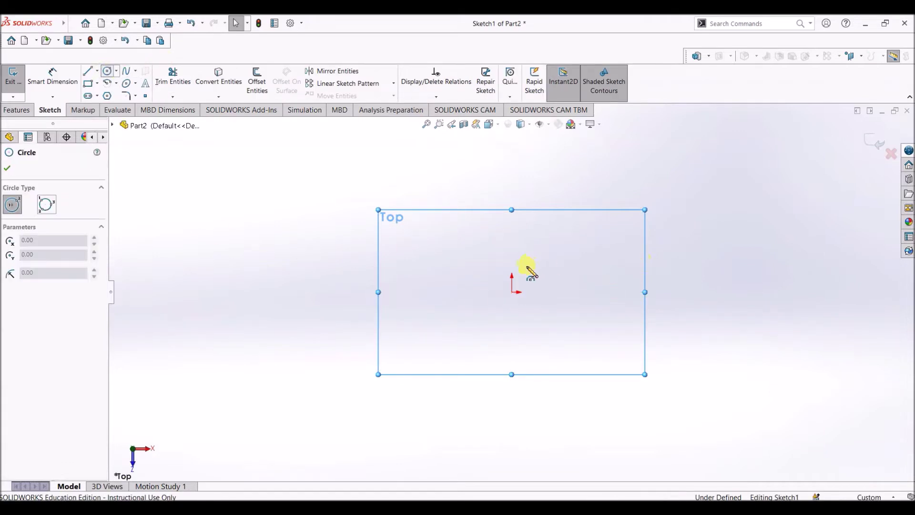
pyautogui.click(513, 294)
pyautogui.click(642, 381)
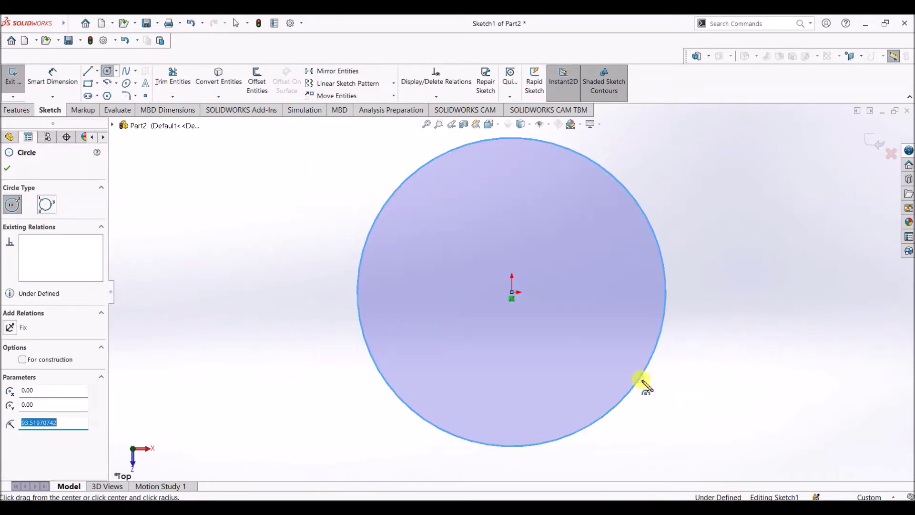
pyautogui.click(7, 168)
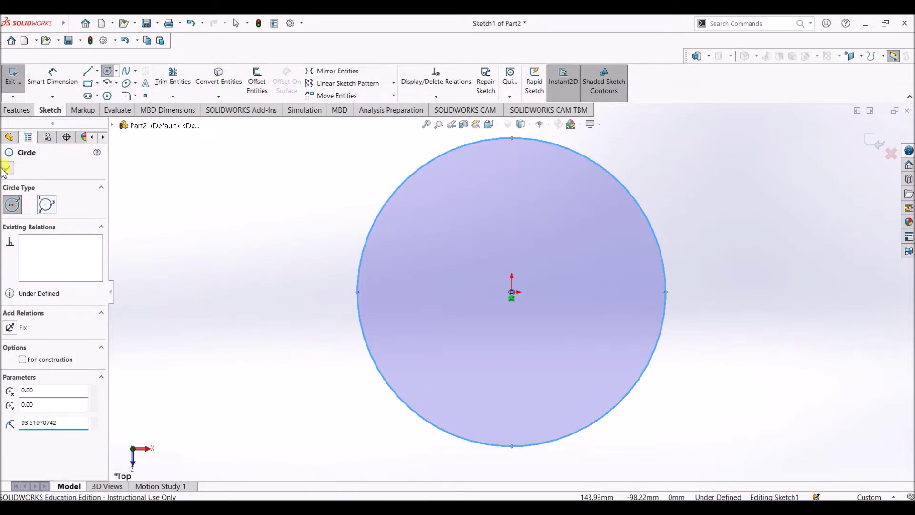
# - Switch the document units to MMGS and exit the sketch
pyautogui.click(880, 497)
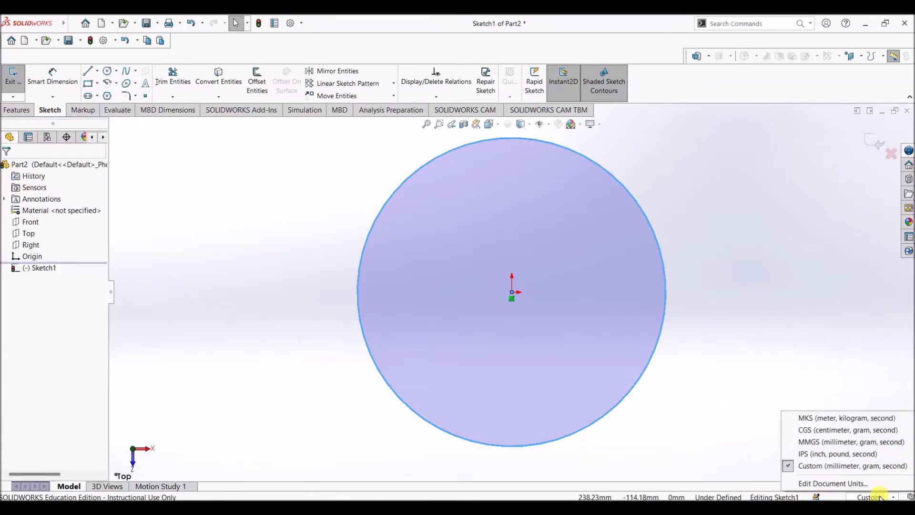
pyautogui.click(820, 443)
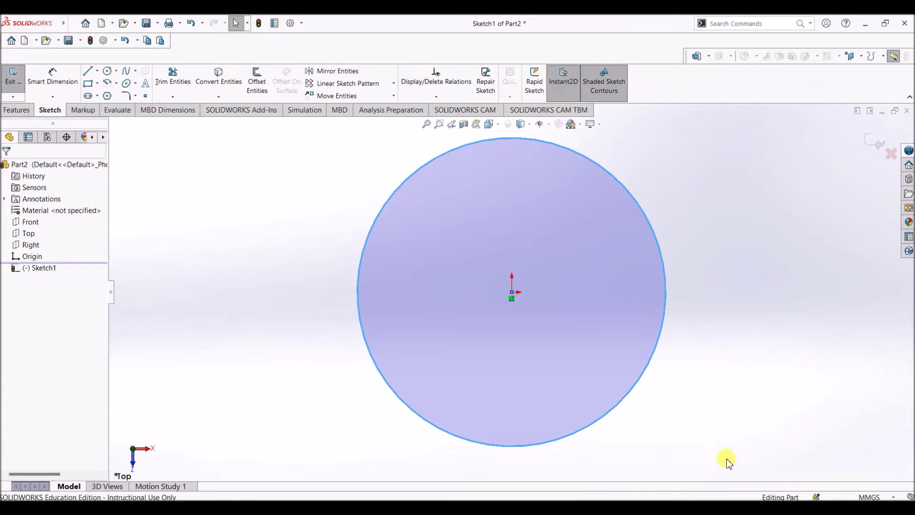
pyautogui.hotkey('ctrl', 'b')
pyautogui.click(50, 109)
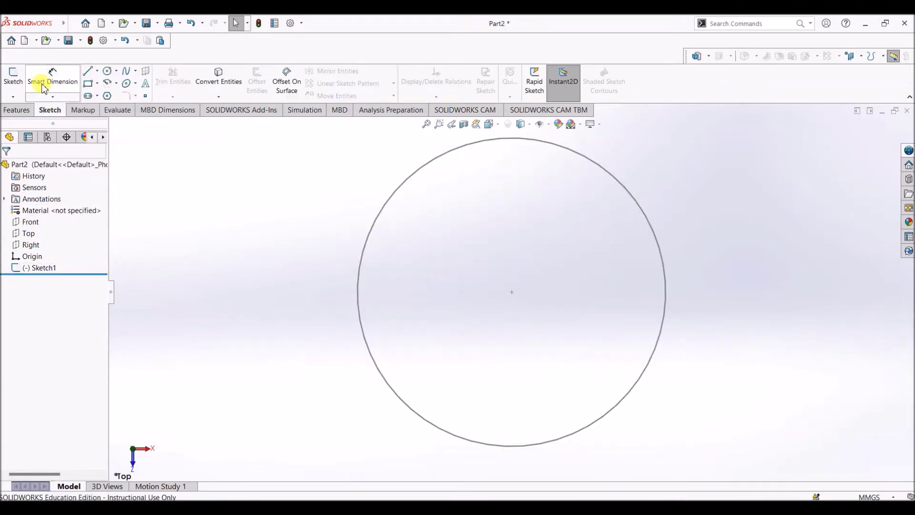
# - Edit Sketch1 and give the circle a 60 mm diameter dimension
pyautogui.click(44, 89)
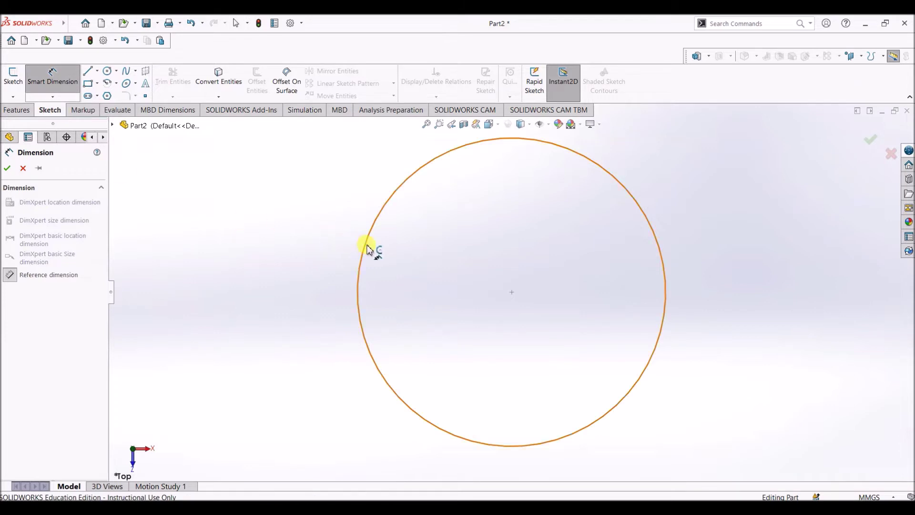
pyautogui.press('Escape')
pyautogui.doubleClick(665, 281)
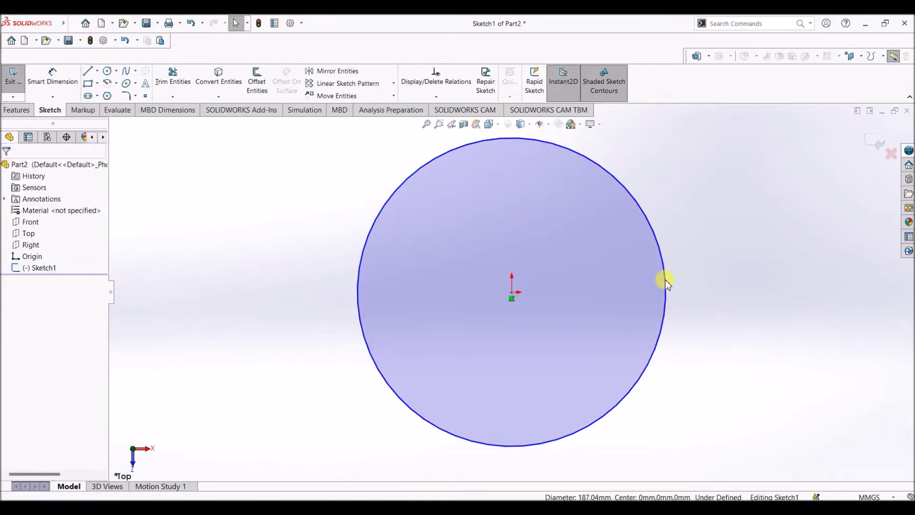
pyautogui.click(67, 73)
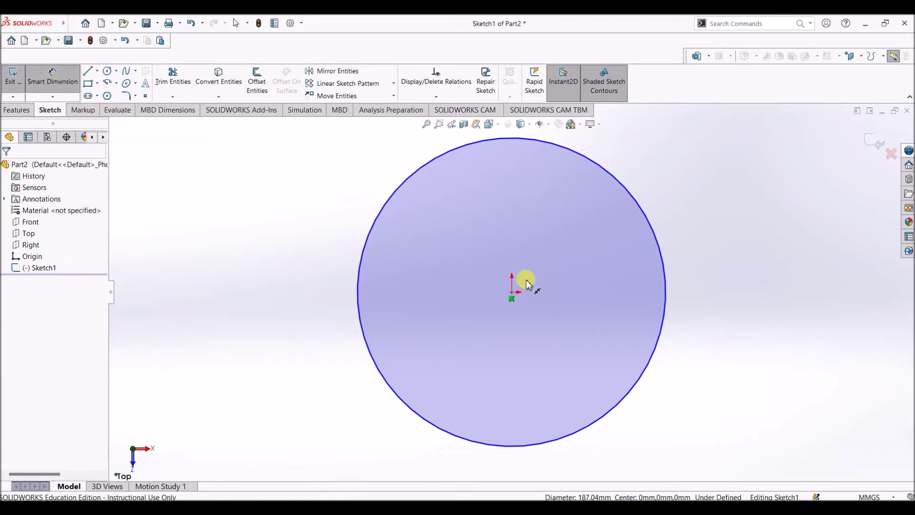
pyautogui.click(666, 275)
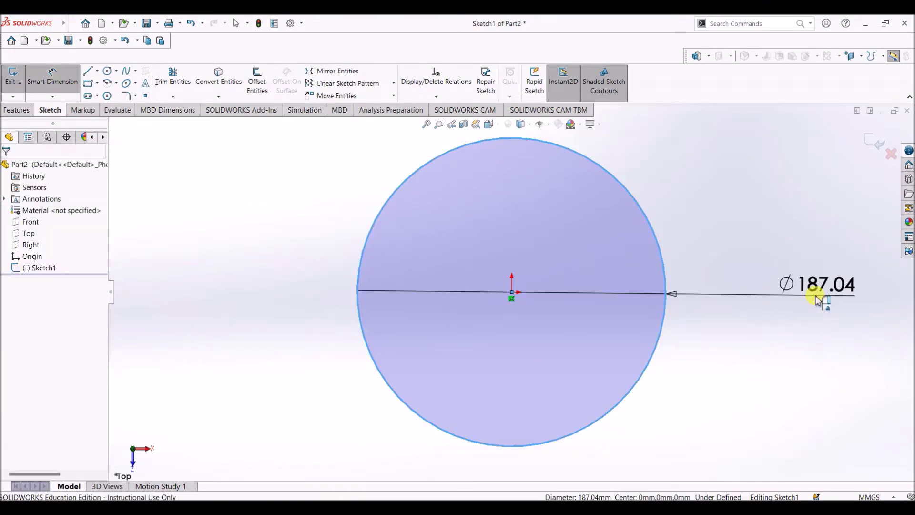
pyautogui.click(814, 296)
pyautogui.write('60')
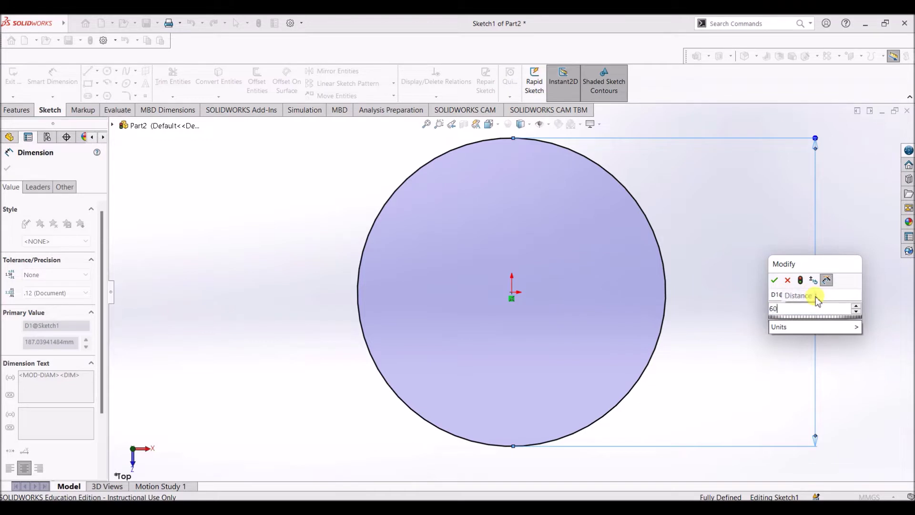
pyautogui.press('Return')
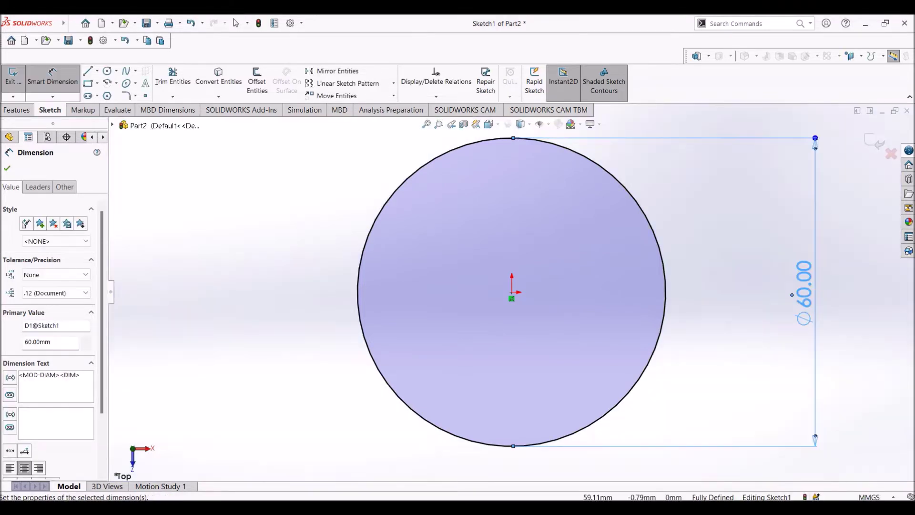
pyautogui.click(7, 168)
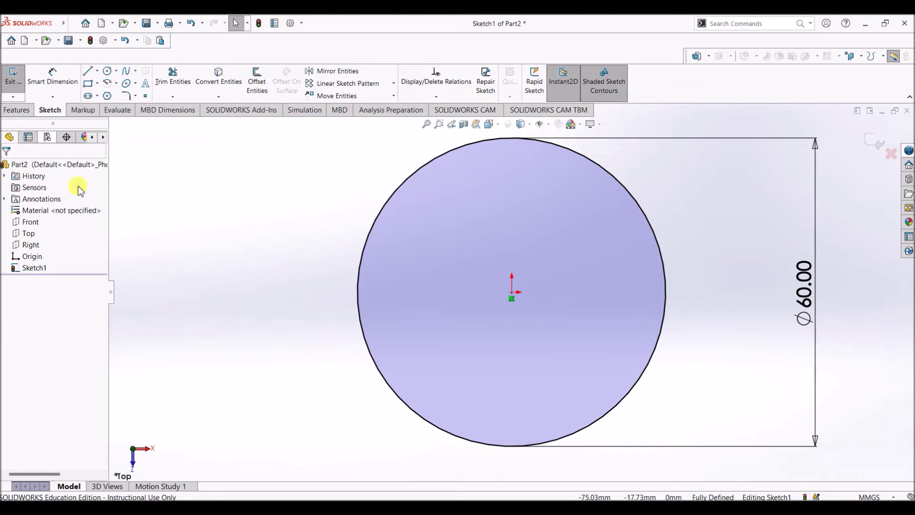
pyautogui.click(14, 110)
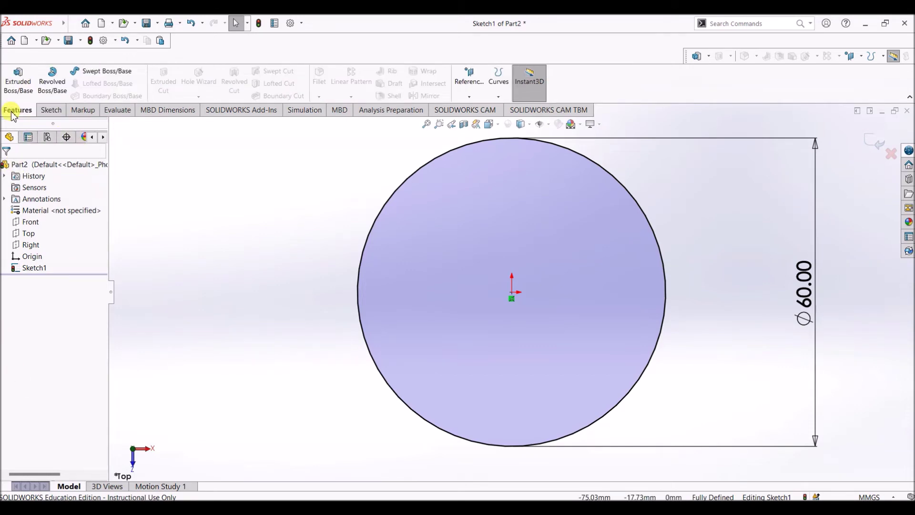
# - Extrude the 60 mm circle 120 mm into Boss-Extrude1
pyautogui.click(10, 85)
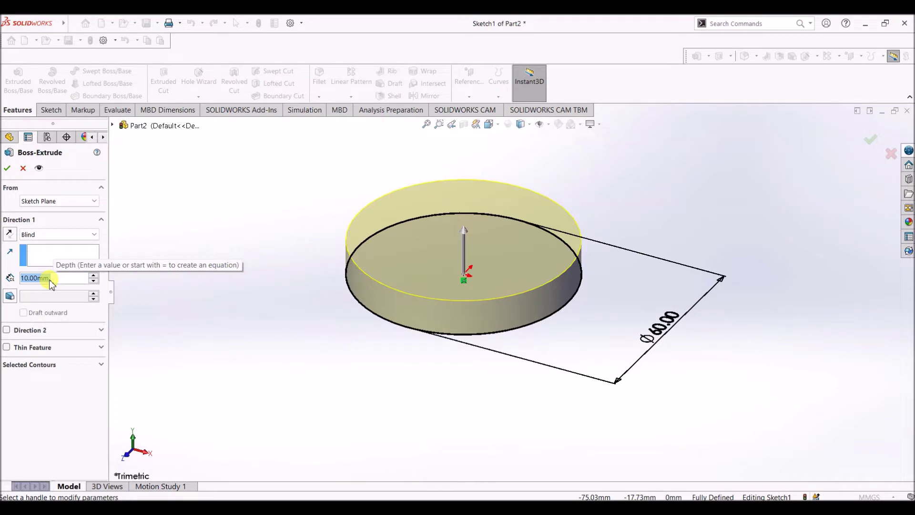
pyautogui.write('120')
pyautogui.press('Return')
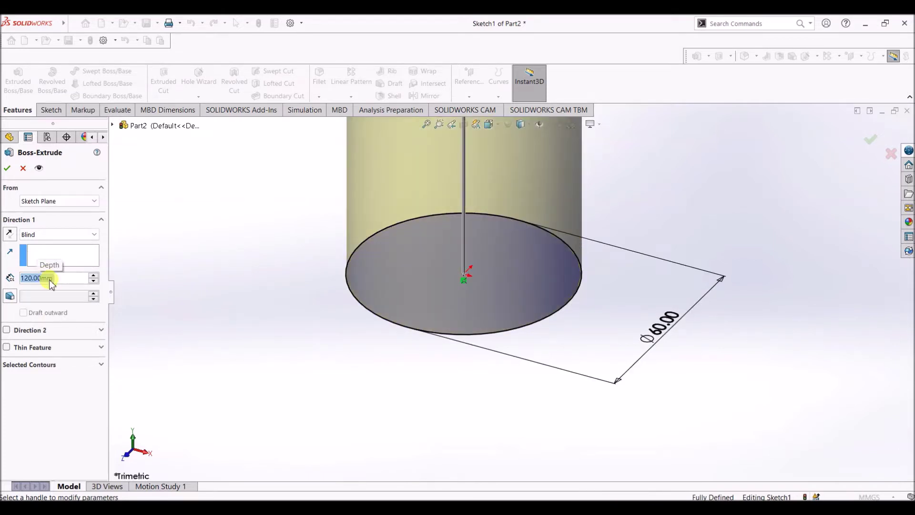
pyautogui.press('f')
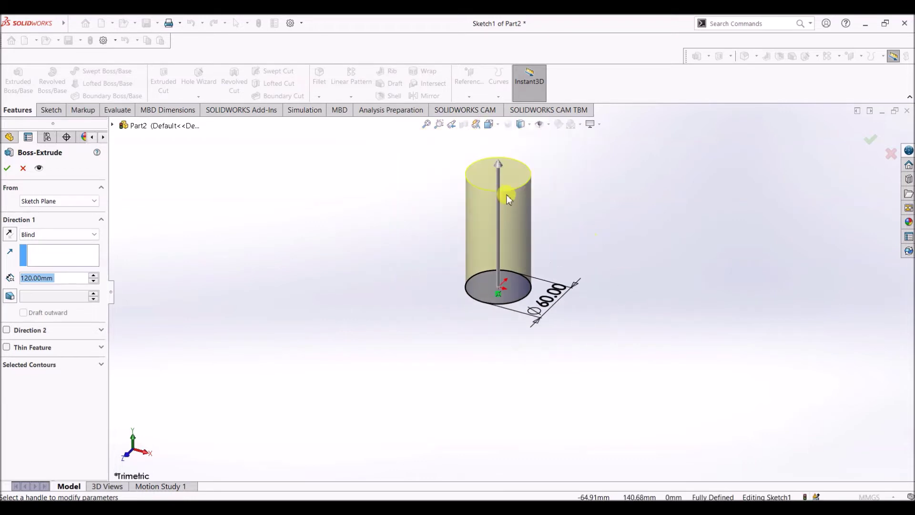
pyautogui.scroll(-3, 507, 198)
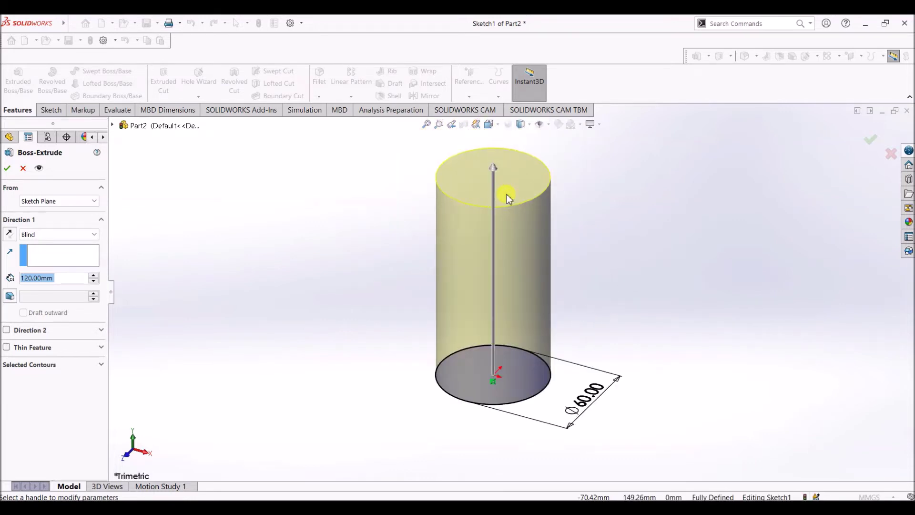
pyautogui.click(7, 170)
pyautogui.click(517, 371)
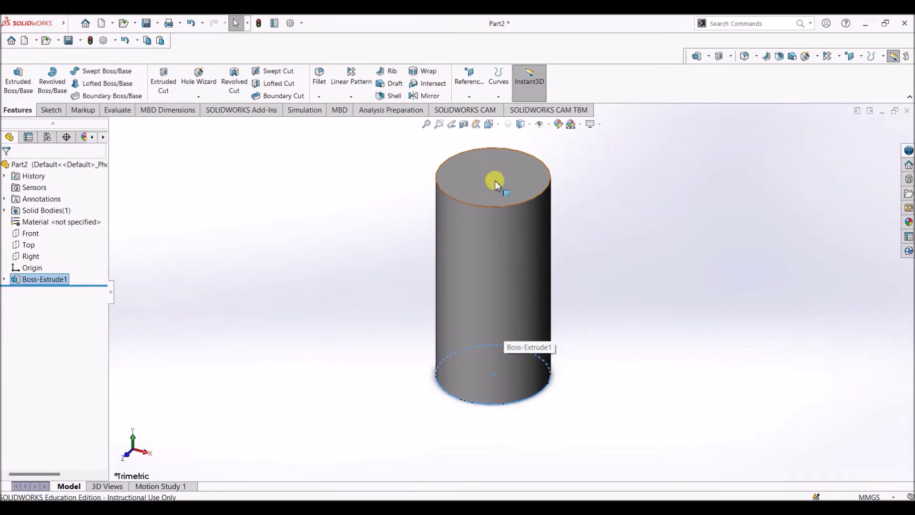
# - Shell the cylinder with 2 mm walls, removing its top face
pyautogui.click(389, 97)
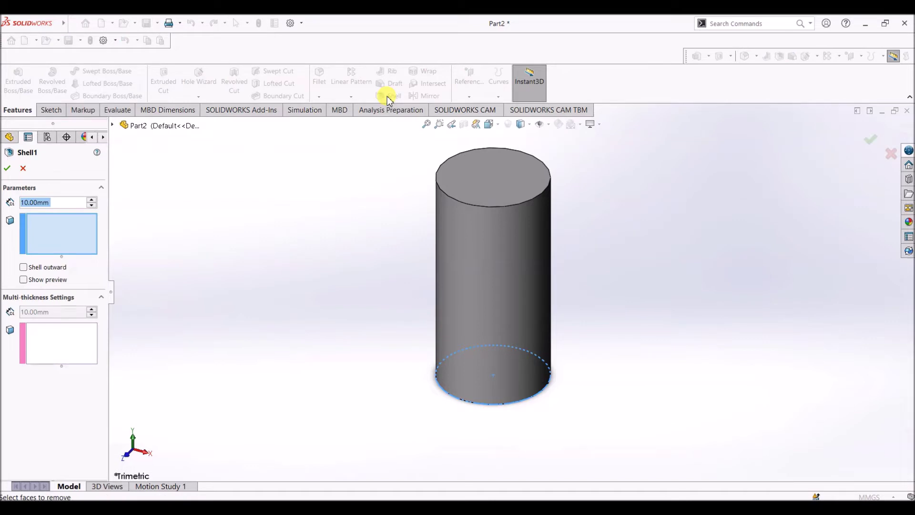
pyautogui.click(482, 187)
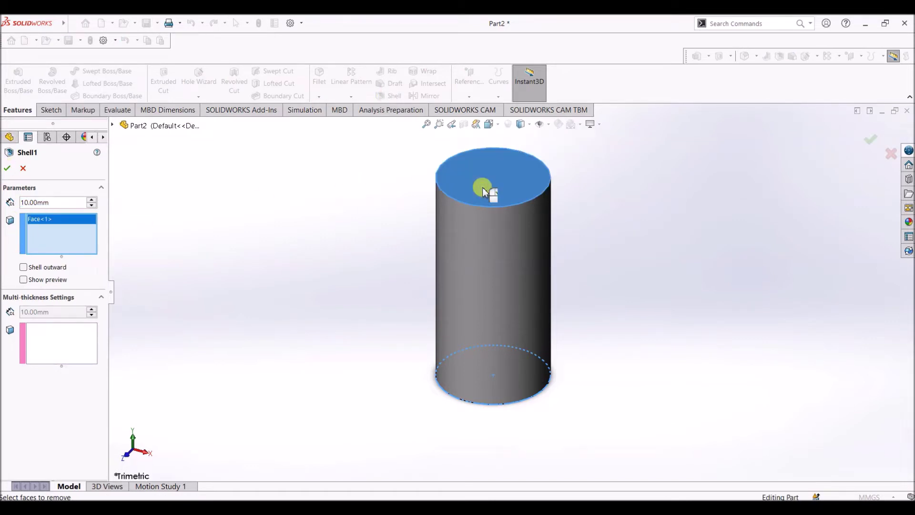
pyautogui.doubleClick(60, 201)
pyautogui.write('0.50mm')
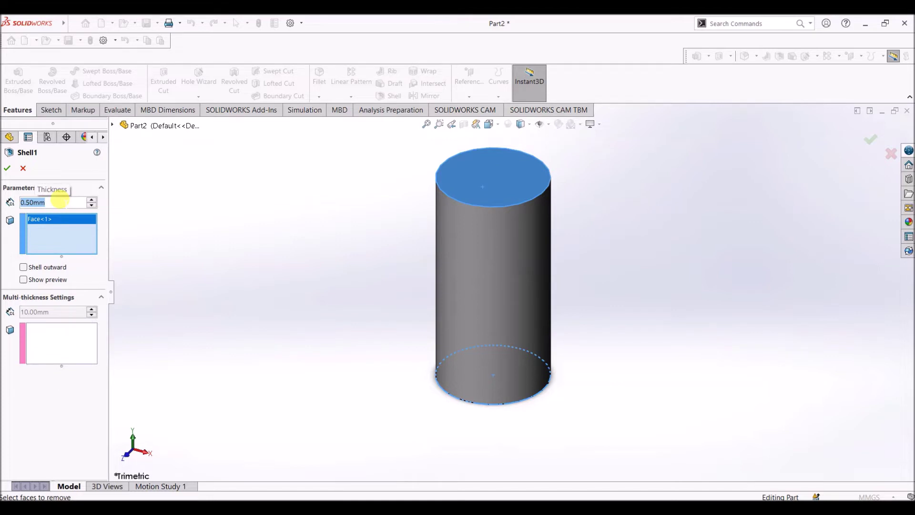
pyautogui.write('2')
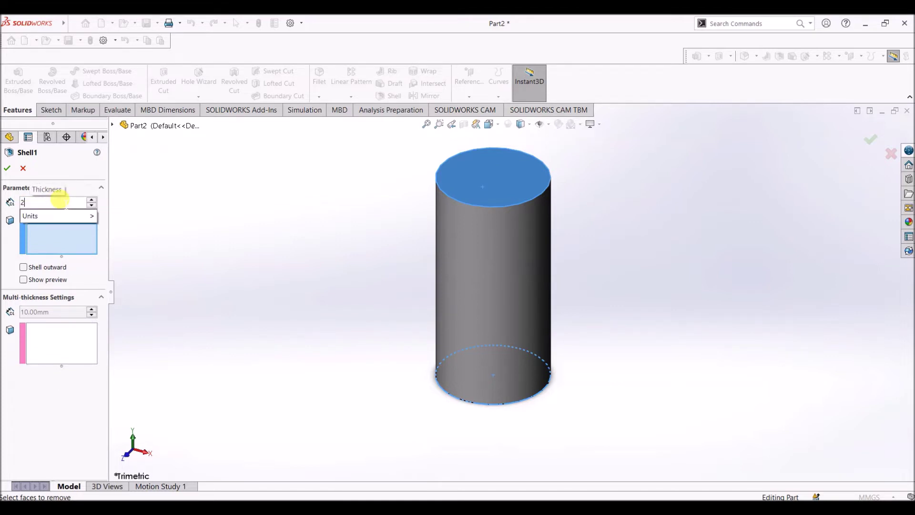
pyautogui.press('Return')
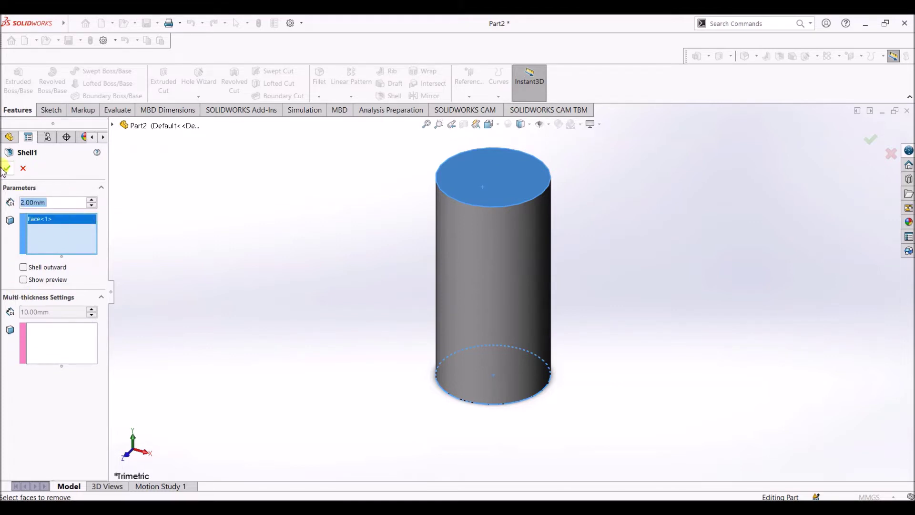
pyautogui.click(22, 280)
pyautogui.click(9, 169)
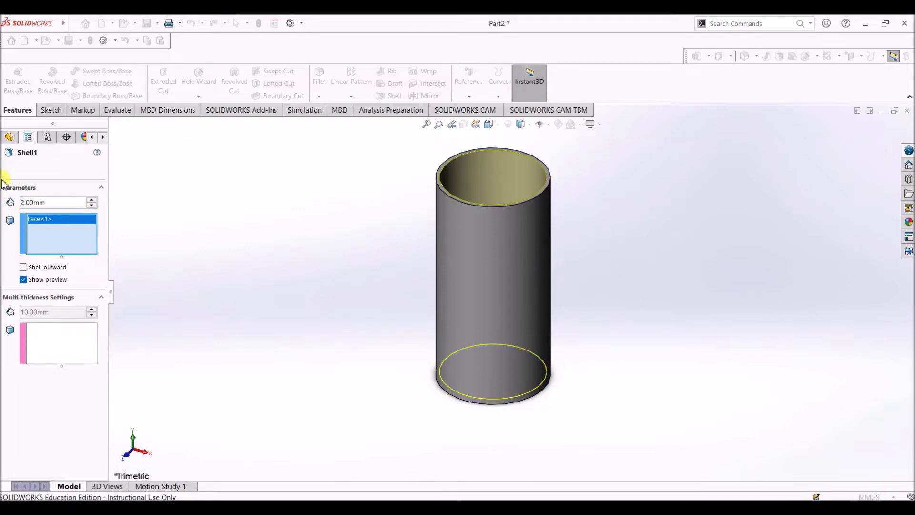
# - Orbit and zoom the cylinder to inspect the hollow
pyautogui.click(714, 264)
pyautogui.moveTo(697, 248)
pyautogui.mouseDown(button='middle')
pyautogui.moveTo(658, 272)
pyautogui.moveTo(646, 341)
pyautogui.moveTo(697, 237)
pyautogui.mouseUp(button='middle')
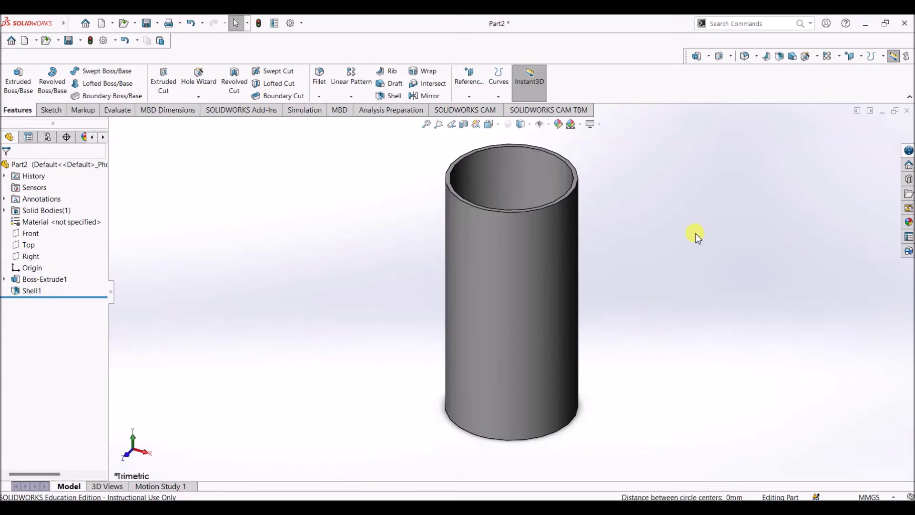
pyautogui.scroll(-3, 505, 181)
pyautogui.scroll(-1, 504, 178)
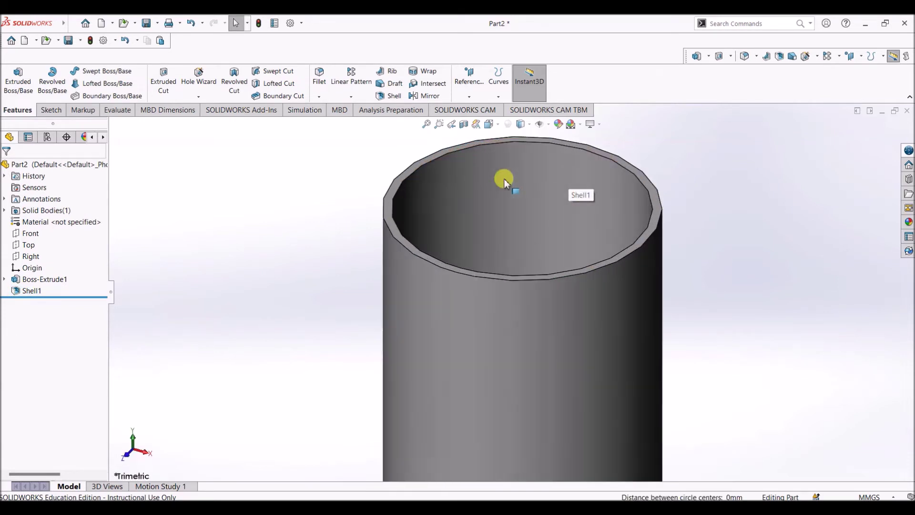
# - Begin a 0.5 mm fillet on the top outer and inner rim edges and one bottom edge
pyautogui.click(318, 77)
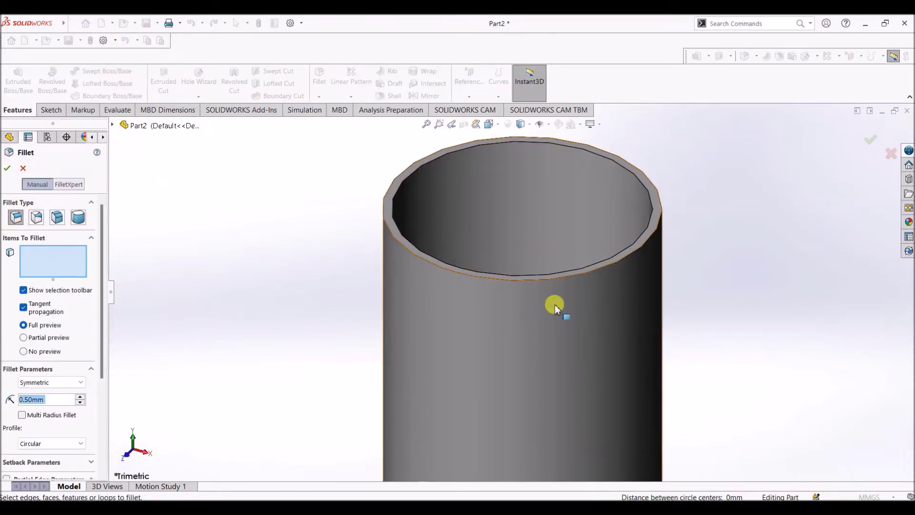
pyautogui.scroll(-3, 553, 306)
pyautogui.click(512, 239)
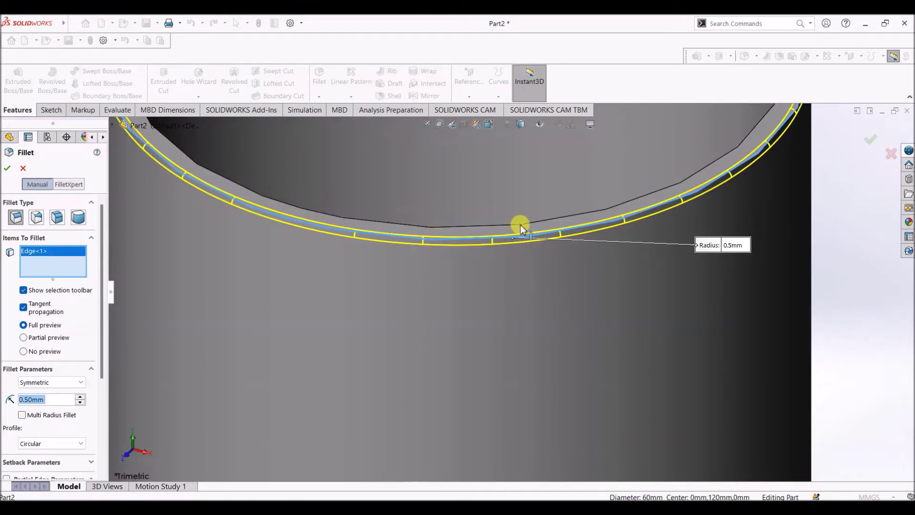
pyautogui.click(520, 227)
pyautogui.scroll(5, 862, 270)
pyautogui.moveTo(861, 268); pyautogui.dragTo(785, 359, button='middle')
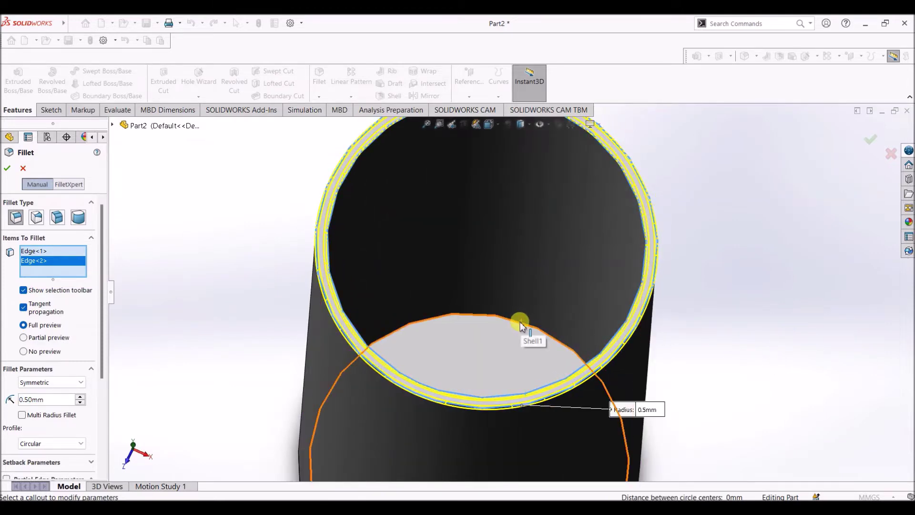
pyautogui.click(520, 323)
# - Add the remaining bottom edge and apply the 0.5 mm fillet to all four edges
pyautogui.scroll(4, 593, 328)
pyautogui.moveTo(599, 426); pyautogui.dragTo(586, 235, button='middle')
pyautogui.scroll(-3, 467, 446)
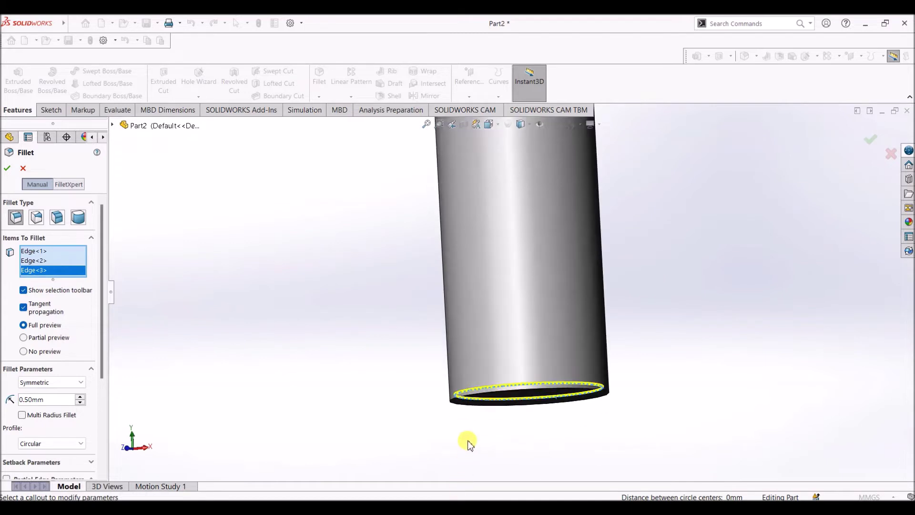
pyautogui.scroll(-4, 468, 444)
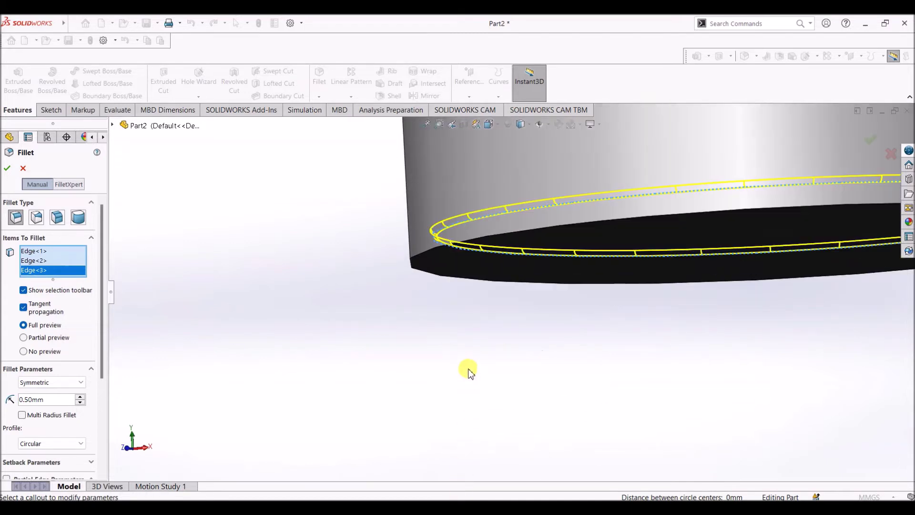
pyautogui.click(424, 258)
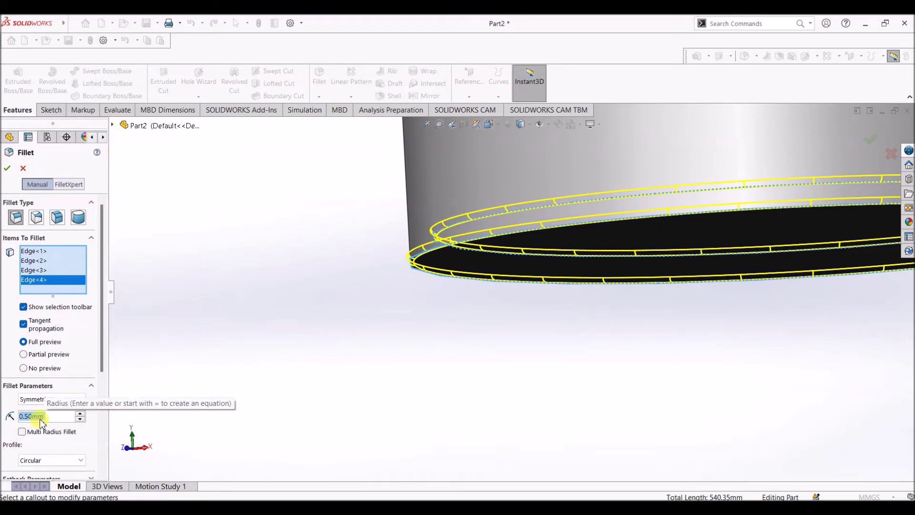
pyautogui.click(9, 169)
pyautogui.scroll(10, 529, 333)
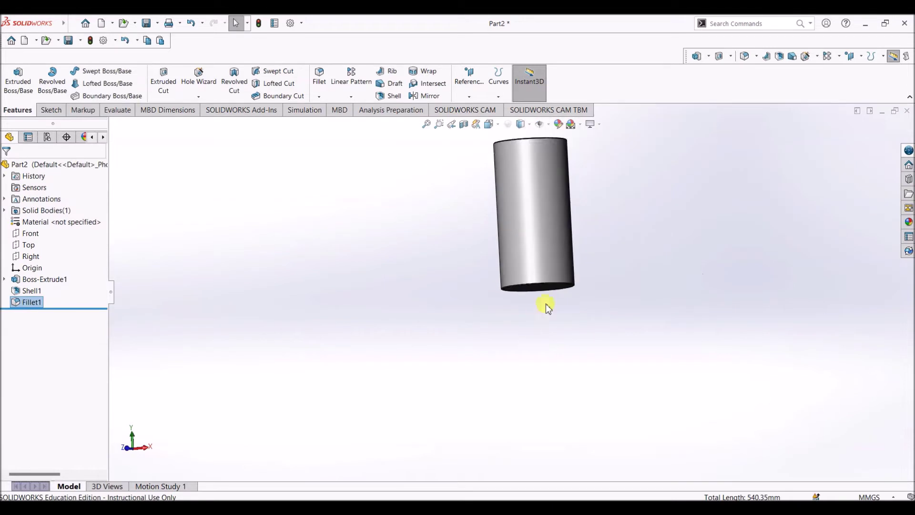
pyautogui.scroll(5, 538, 277)
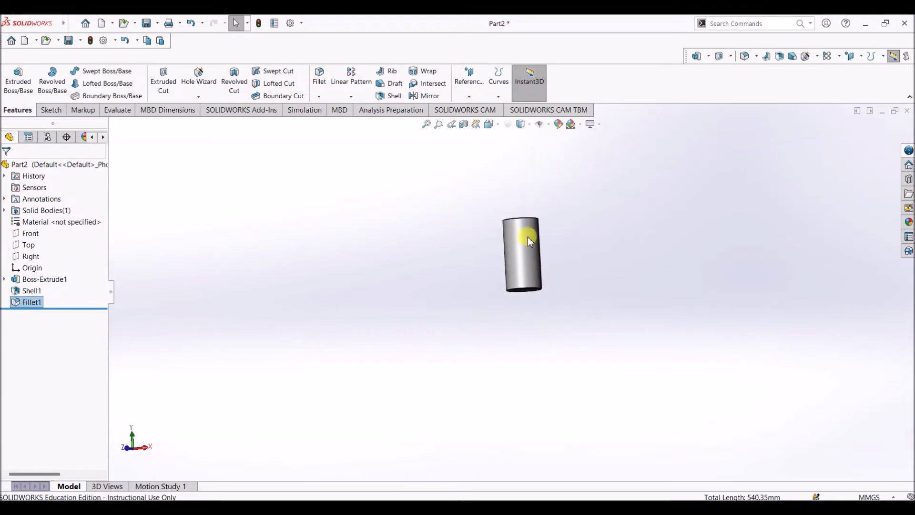
# - Set the view to Trimetric and show the Reference Geometry choices
pyautogui.click(488, 124)
pyautogui.click(542, 150)
pyautogui.click(490, 125)
pyautogui.click(542, 149)
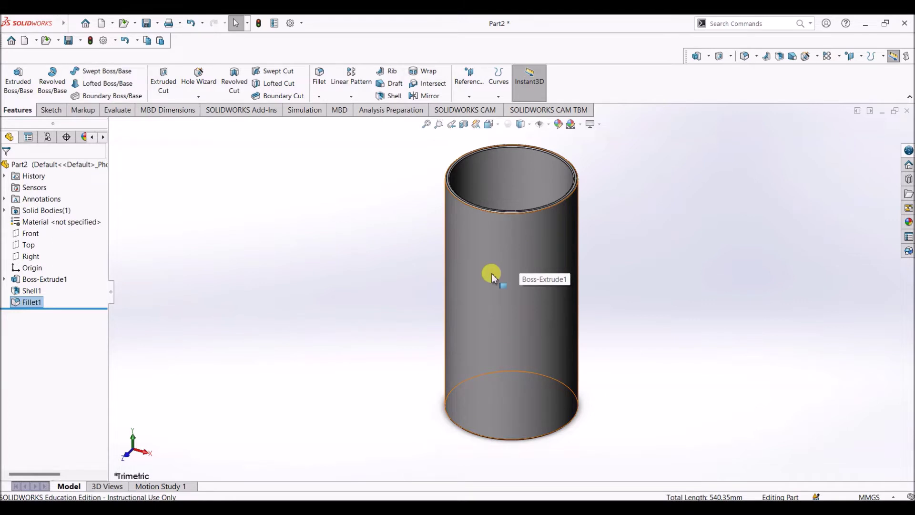
pyautogui.click(470, 98)
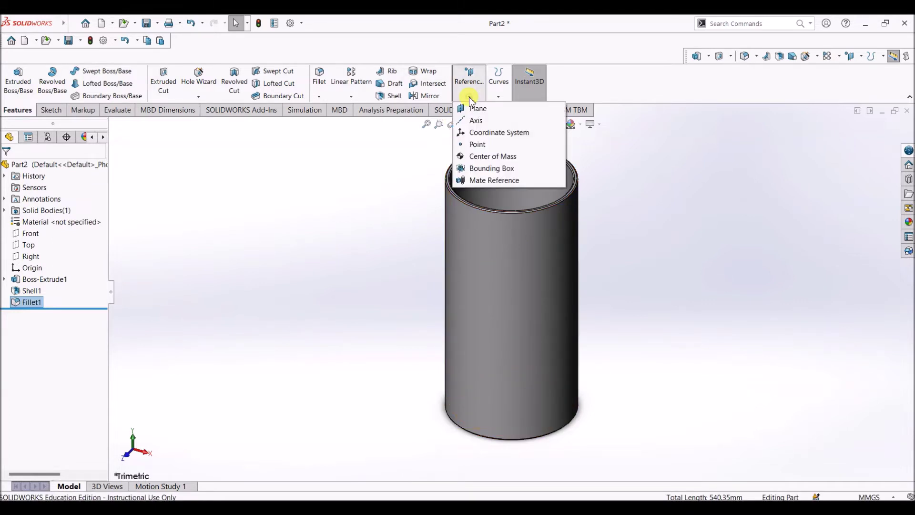
# - Create Plane1 parallel to the Front plane and tangent to the tube's outer face
pyautogui.click(477, 110)
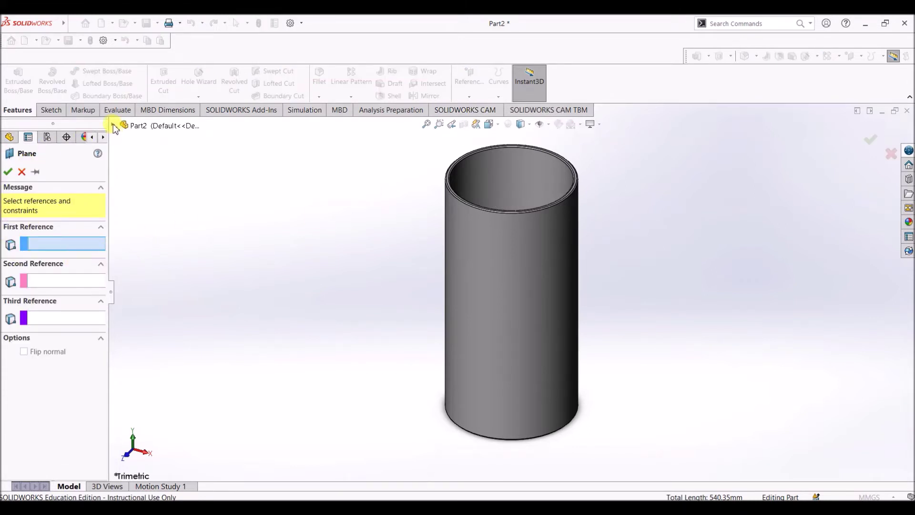
pyautogui.click(113, 126)
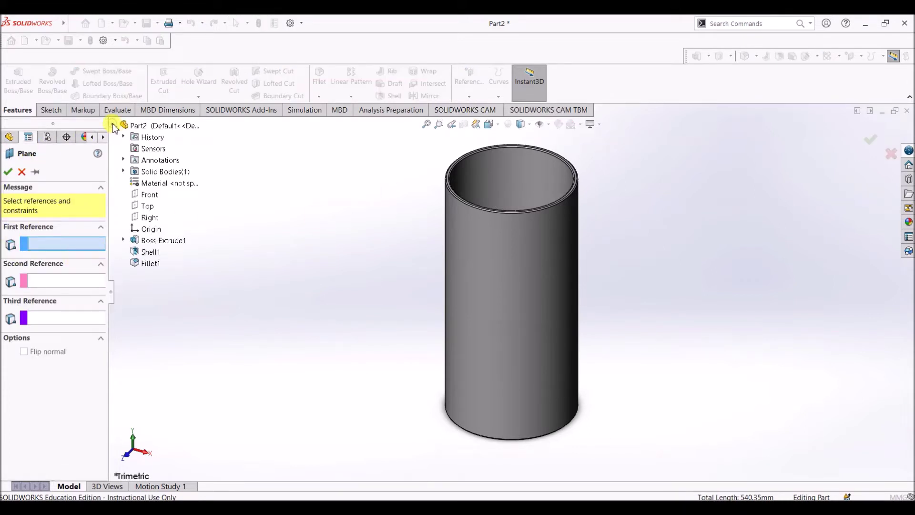
pyautogui.click(148, 195)
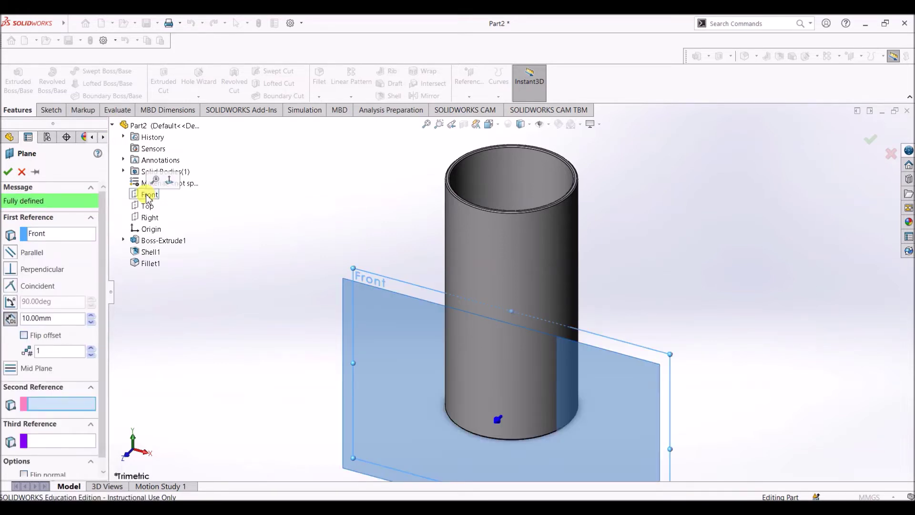
pyautogui.click(514, 280)
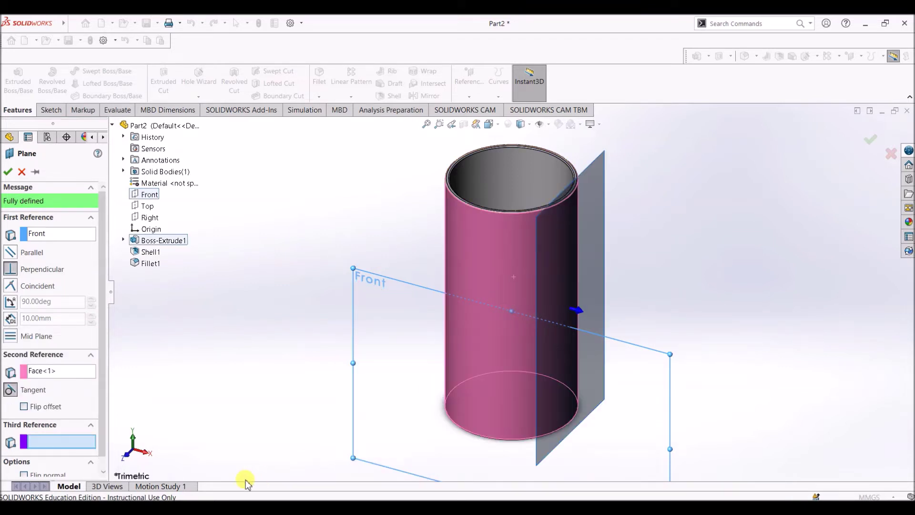
pyautogui.click(7, 174)
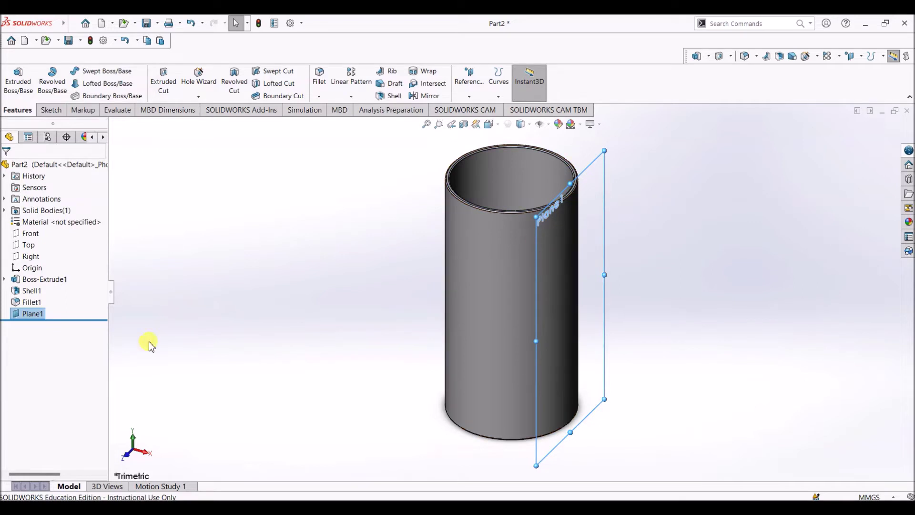
# - Start Sketch2 on Plane1 and turn the view normal to it
pyautogui.rightClick(21, 314)
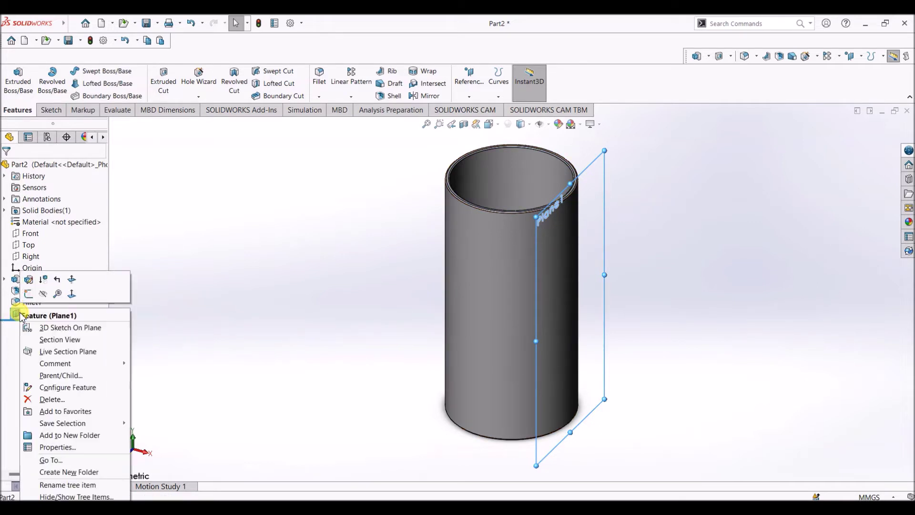
pyautogui.click(29, 294)
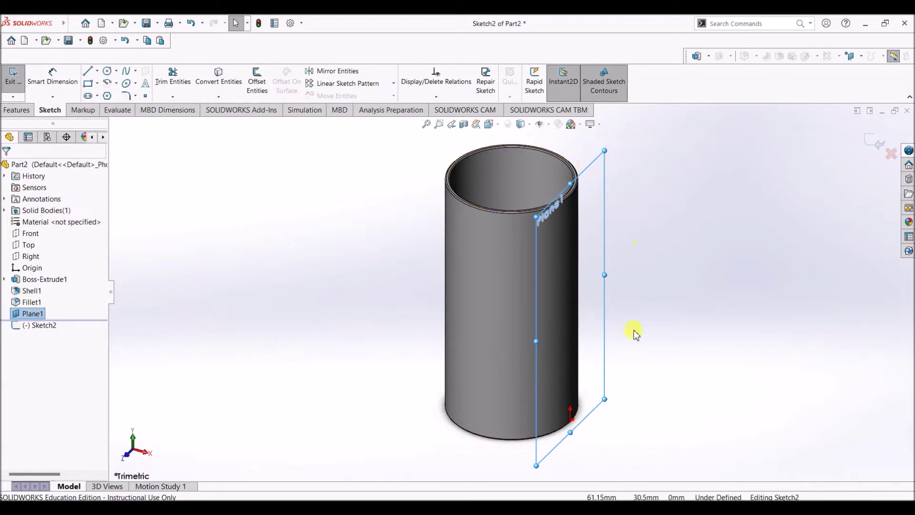
pyautogui.rightClick(38, 315)
pyautogui.click(88, 300)
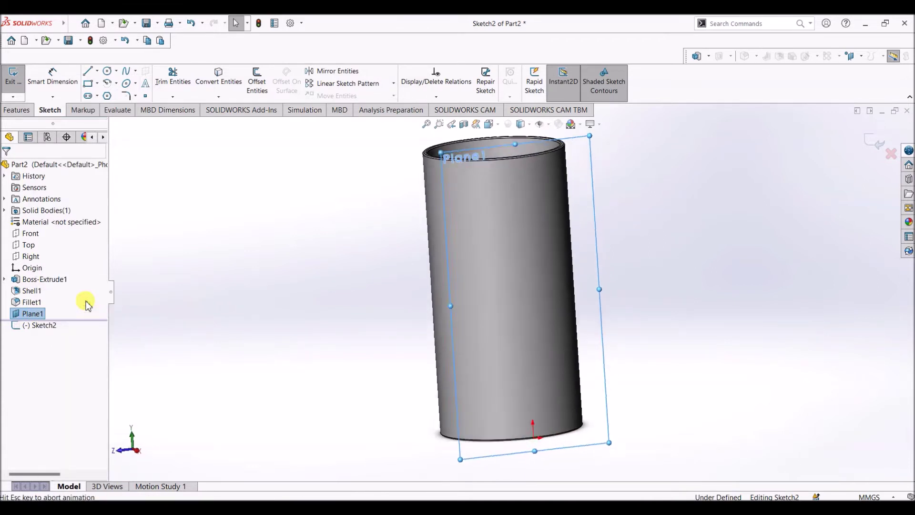
pyautogui.scroll(-8, 513, 173)
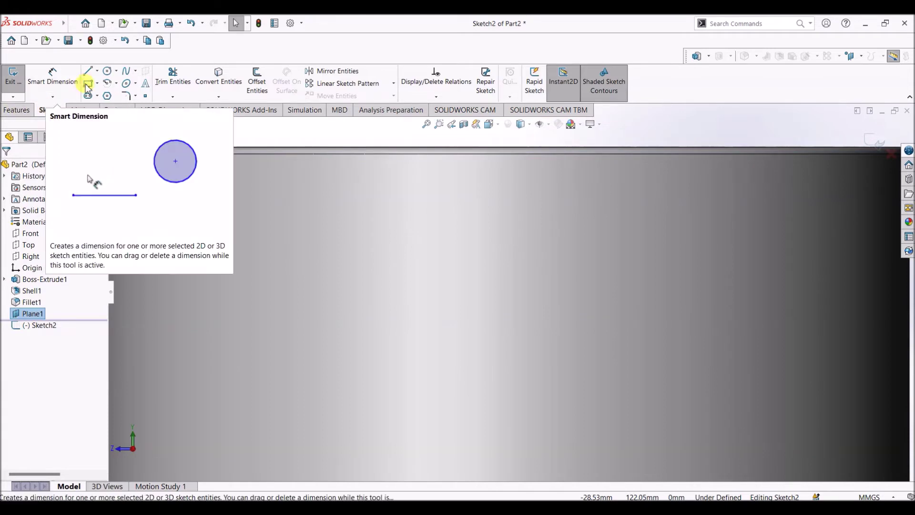
# - Switch from the rectangle tool to the Centerline tool
pyautogui.click(88, 84)
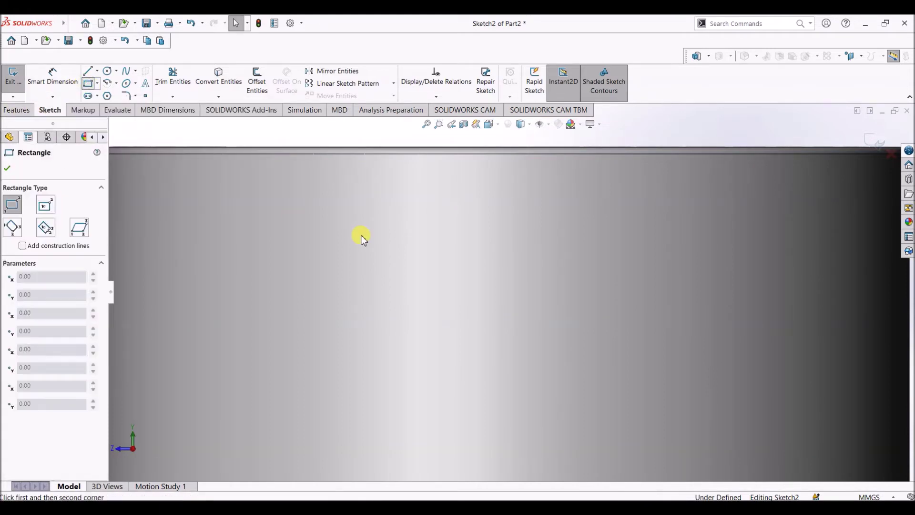
pyautogui.scroll(5, 429, 257)
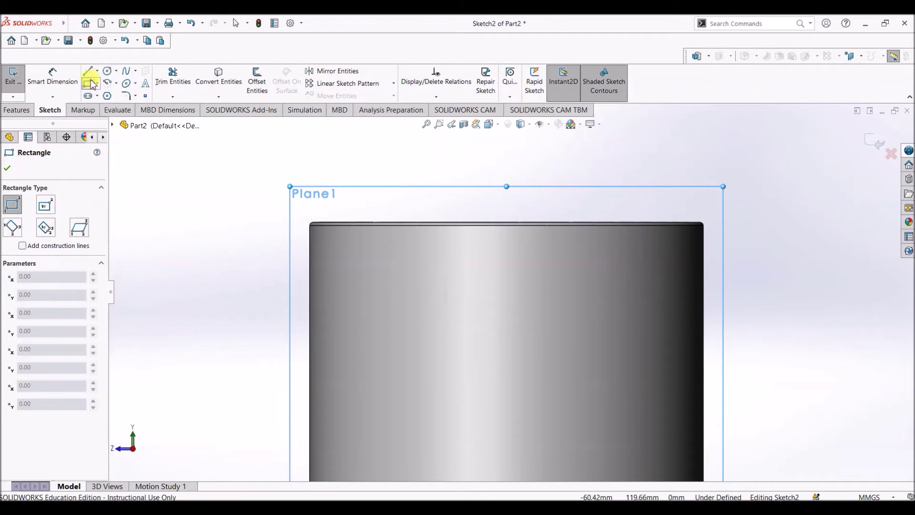
pyautogui.press('Escape')
pyautogui.click(105, 70)
pyautogui.click(116, 71)
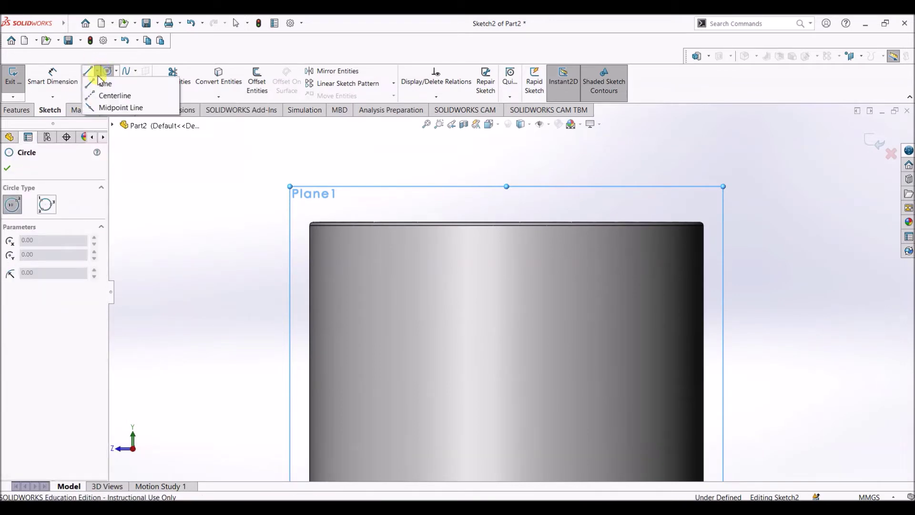
pyautogui.click(114, 83)
pyautogui.press('l')
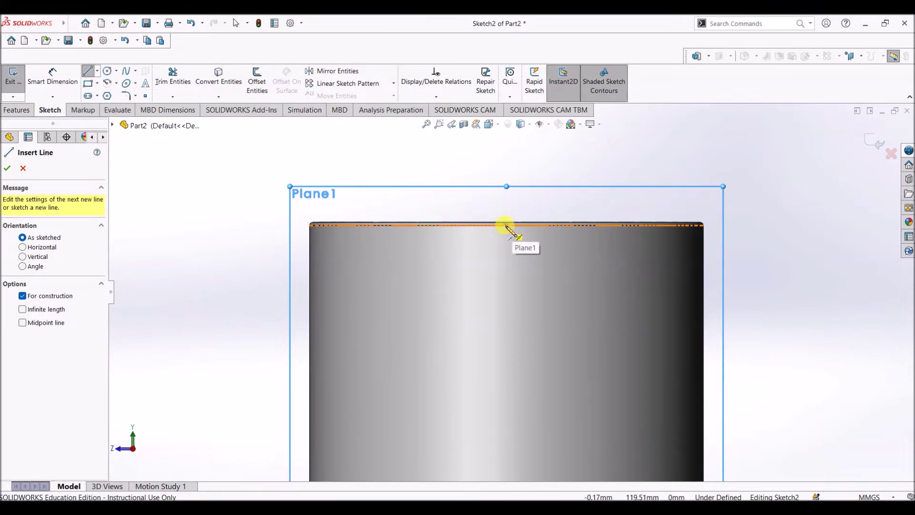
# - Draw a vertical centreline from the top-edge midpoint to the tube's bottom edge
pyautogui.click(506, 225)
pyautogui.scroll(3, 510, 372)
pyautogui.scroll(2, 511, 378)
pyautogui.scroll(-6, 509, 435)
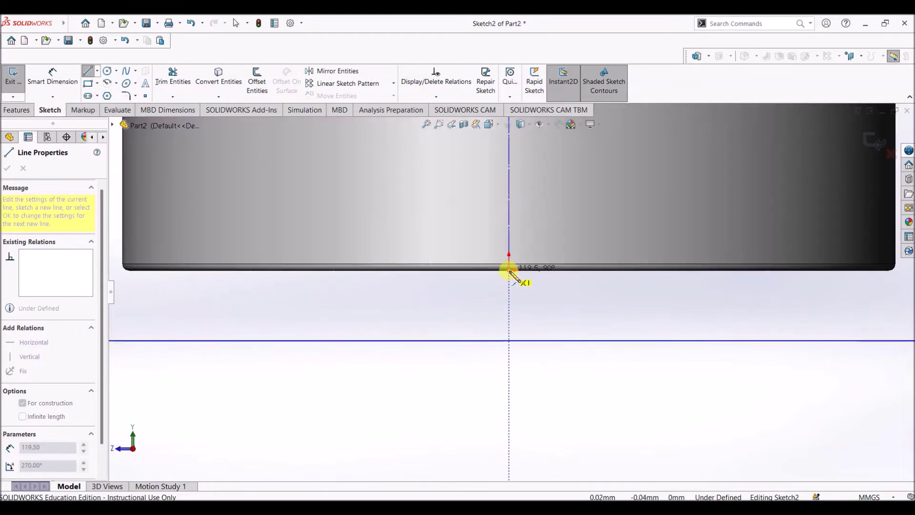
pyautogui.click(509, 269)
pyautogui.press('Escape')
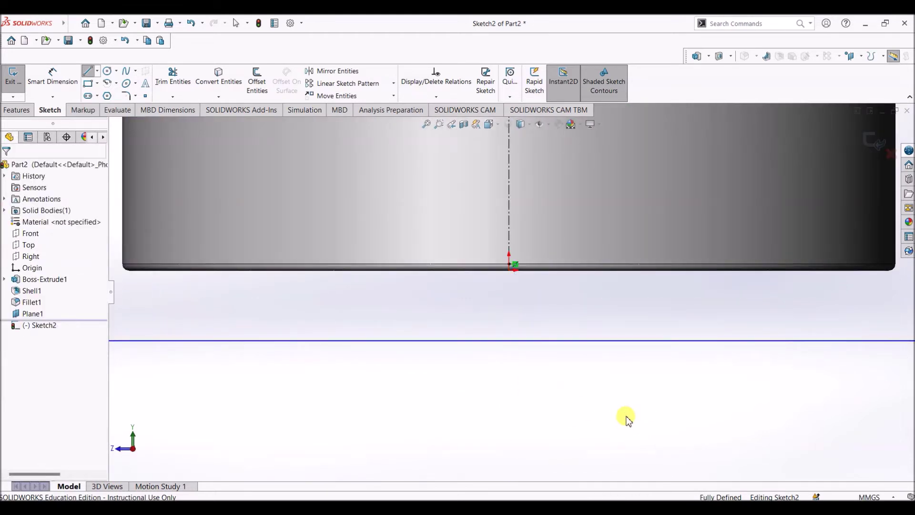
pyautogui.press('f')
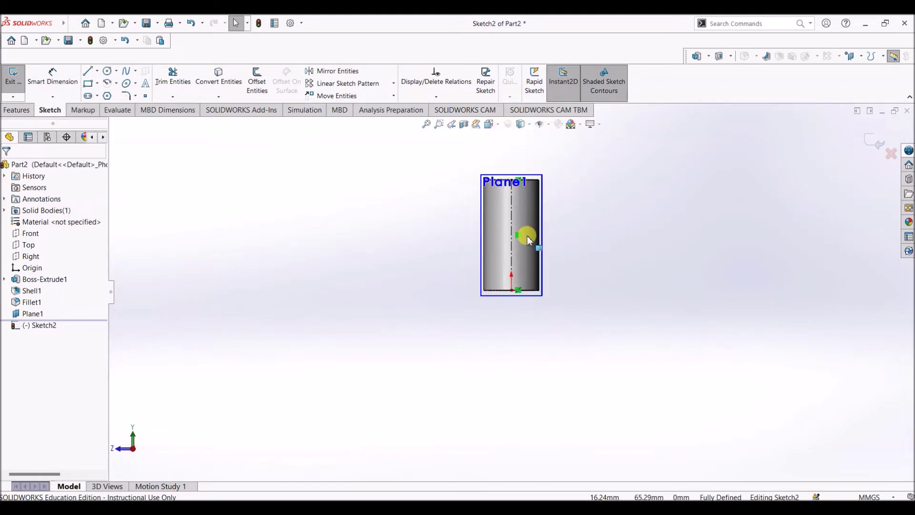
pyautogui.scroll(-8, 517, 199)
pyautogui.scroll(5, 510, 193)
pyautogui.scroll(-4, 489, 216)
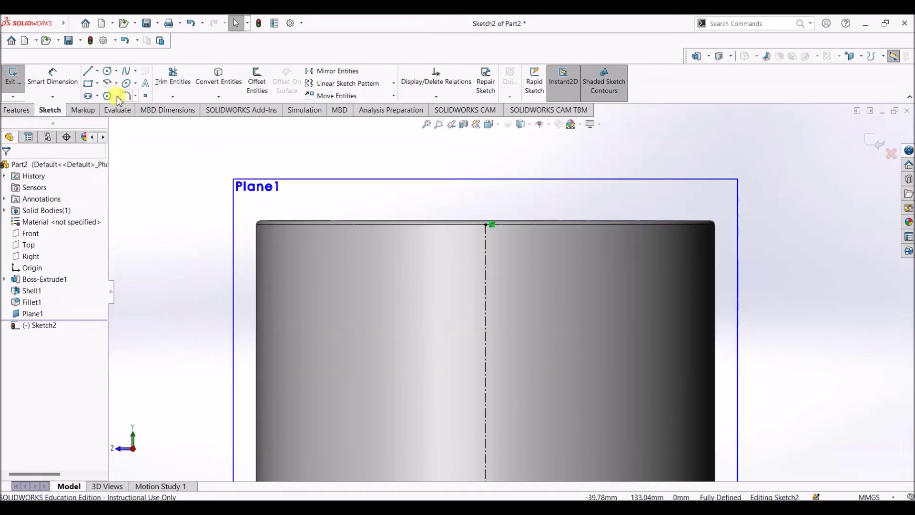
# - Draw a small corner rectangle beside the vertical centreline
pyautogui.click(87, 84)
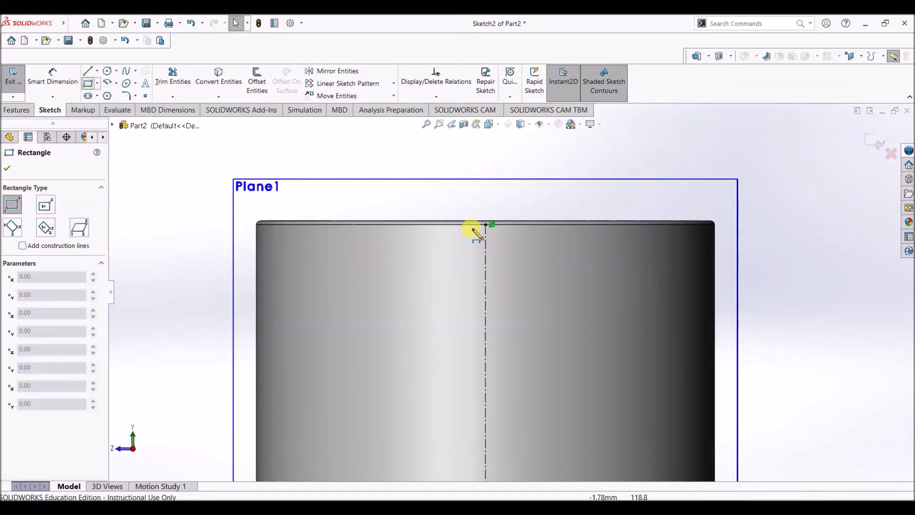
pyautogui.click(466, 279)
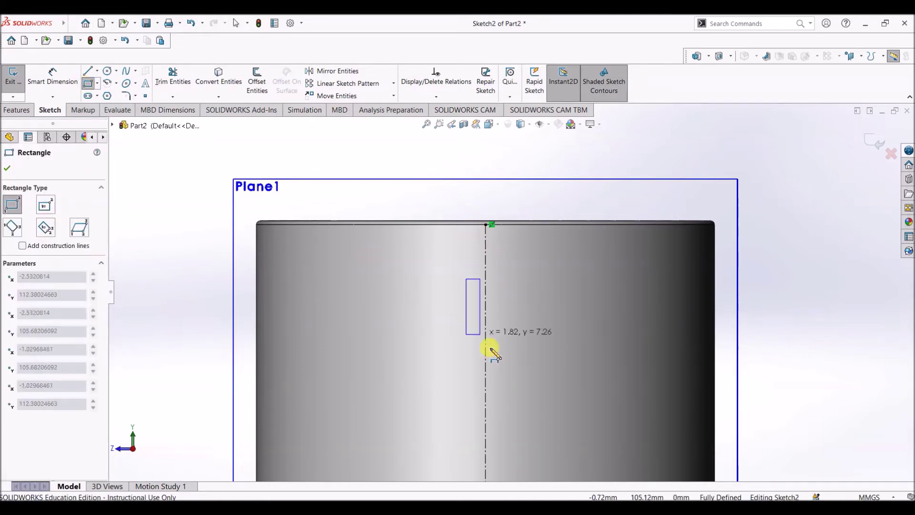
pyautogui.click(519, 375)
pyautogui.press('Escape')
# - Add a Coincident relation between the rectangle's top midpoint and the centreline
pyautogui.click(492, 280)
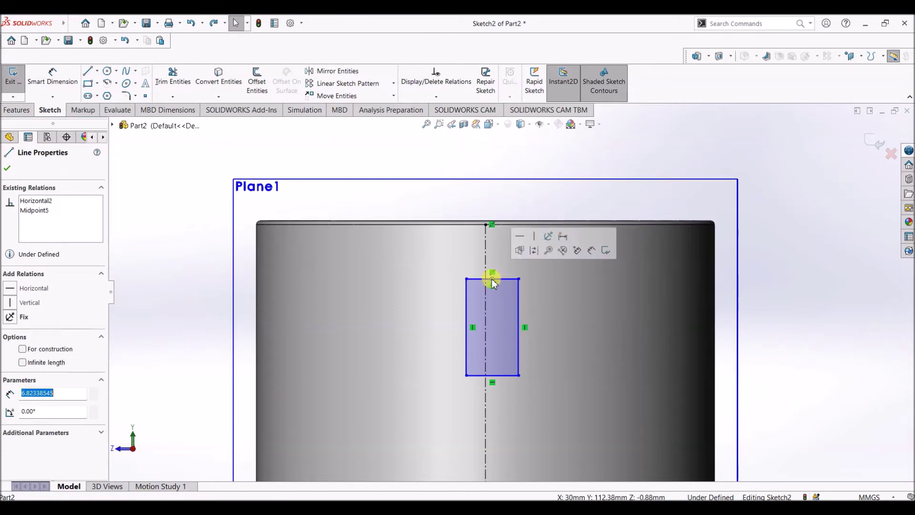
pyautogui.keyDown('ctrl'); pyautogui.click(487, 257); pyautogui.keyUp('ctrl')
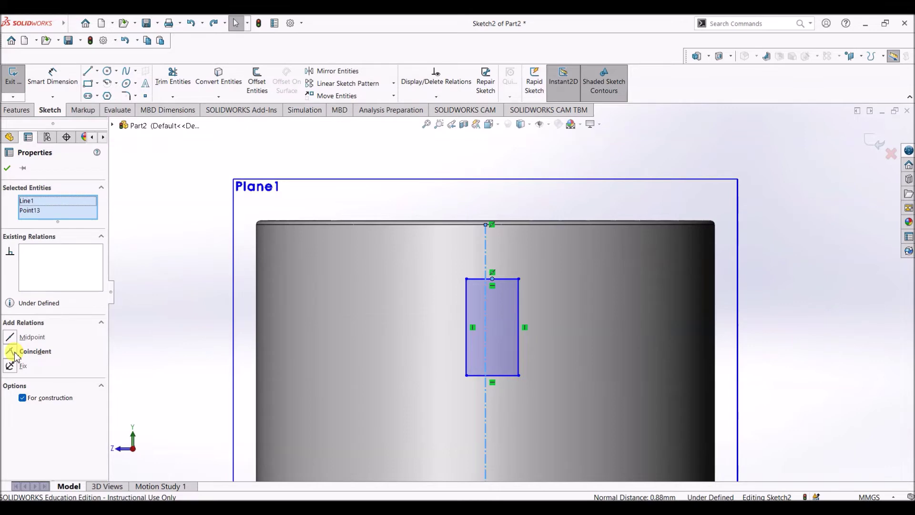
pyautogui.click(10, 351)
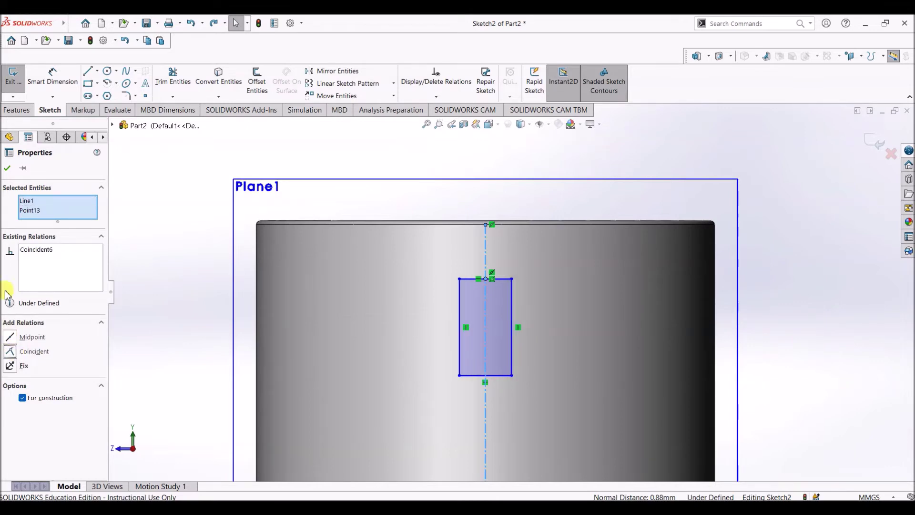
pyautogui.click(9, 168)
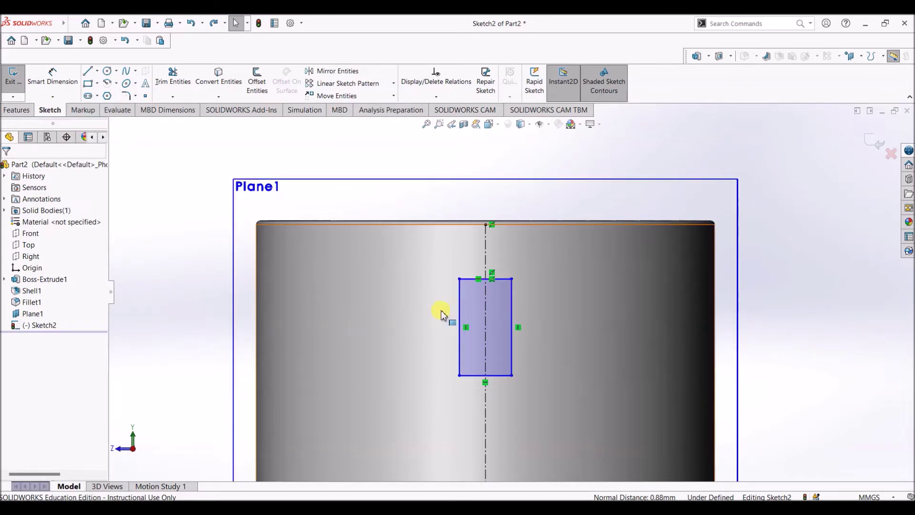
pyautogui.click(47, 81)
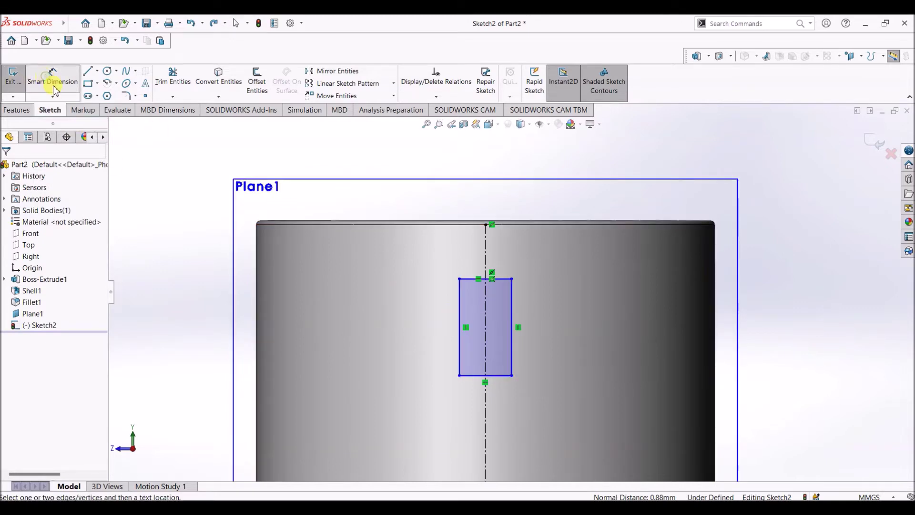
# - Dimension the rectangle's left edge to 10 mm and its bottom edge to 5 mm
pyautogui.click(461, 329)
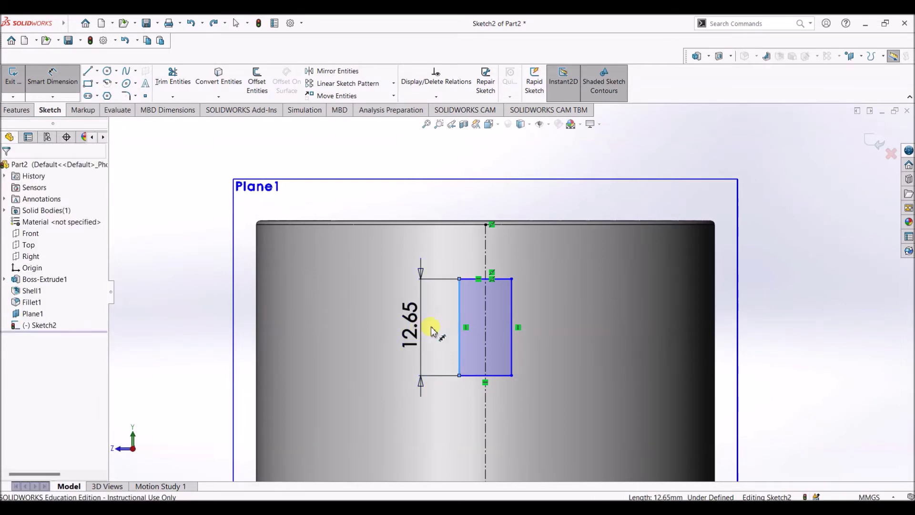
pyautogui.click(435, 332)
pyautogui.write('1')
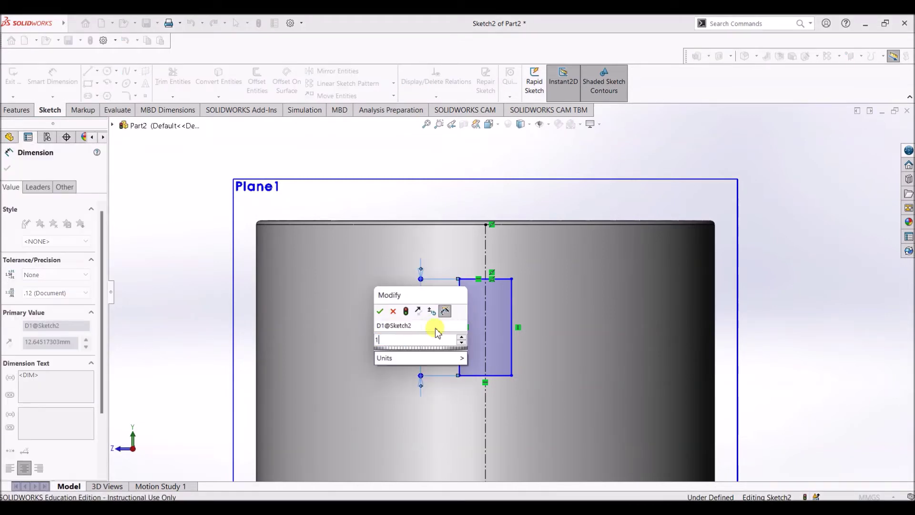
pyautogui.write('0')
pyautogui.press('Return')
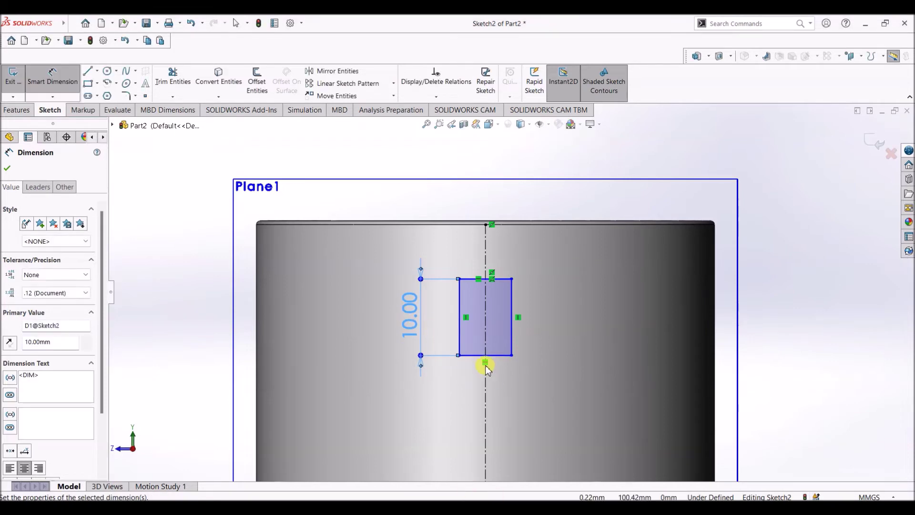
pyautogui.click(477, 356)
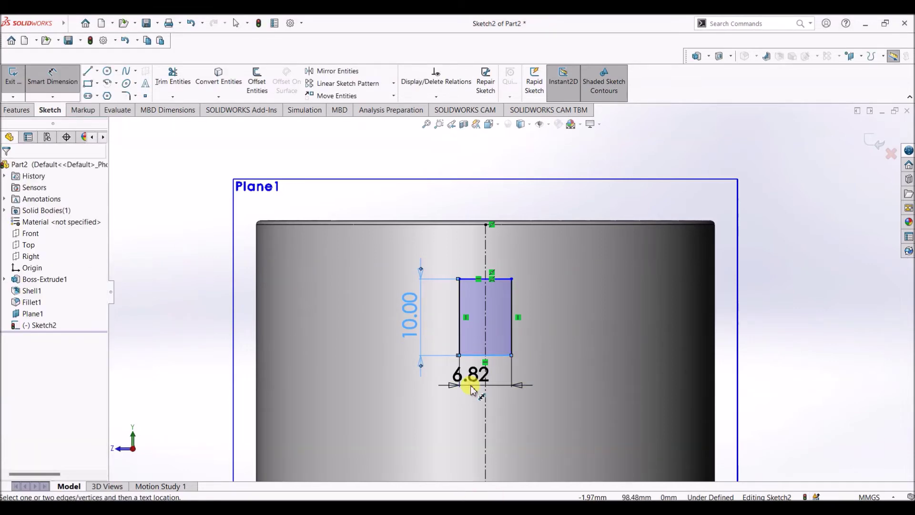
pyautogui.click(471, 390)
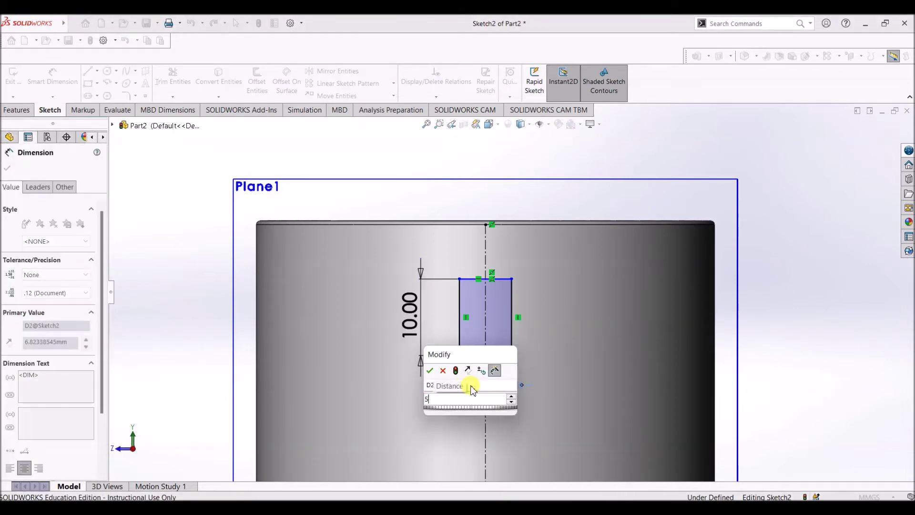
pyautogui.press('Return')
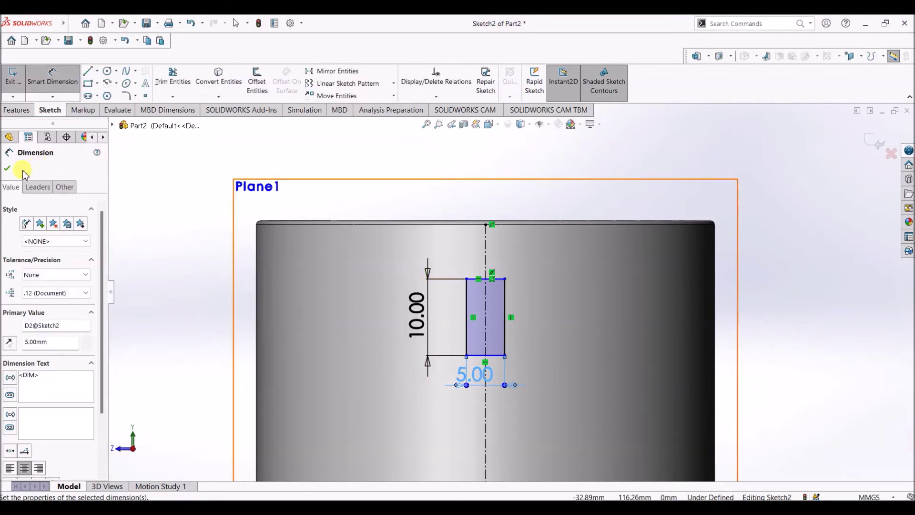
pyautogui.click(6, 169)
pyautogui.scroll(3, 470, 389)
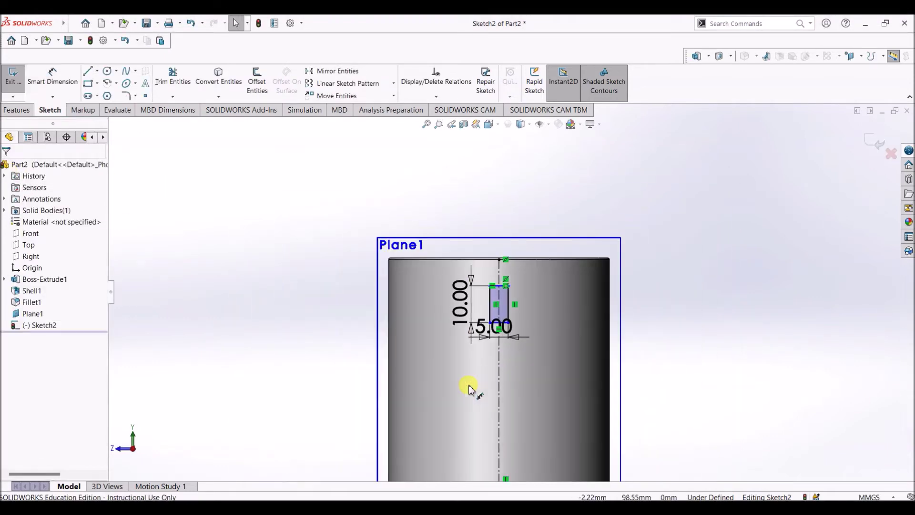
pyautogui.scroll(-2, 509, 410)
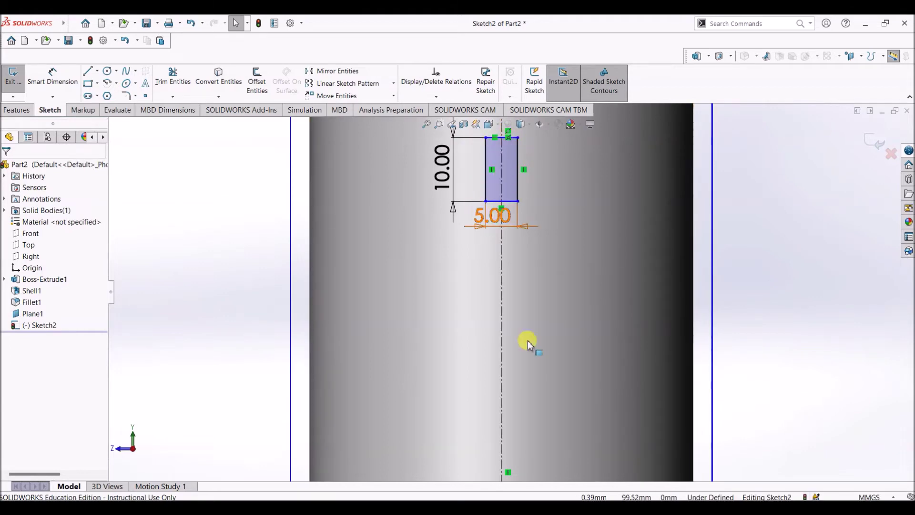
# - Start a linear sketch pattern of the rectangle, directed straight down the centreline
pyautogui.click(329, 86)
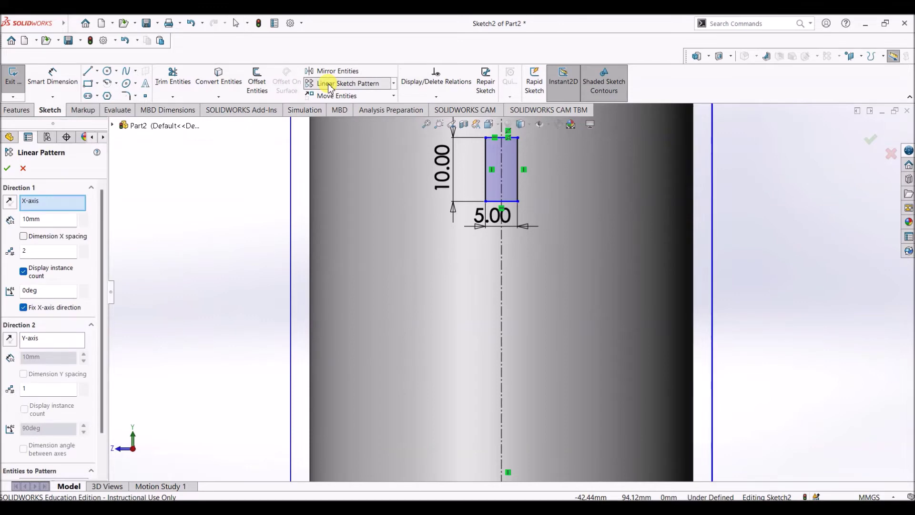
pyautogui.click(490, 173)
pyautogui.click(496, 201)
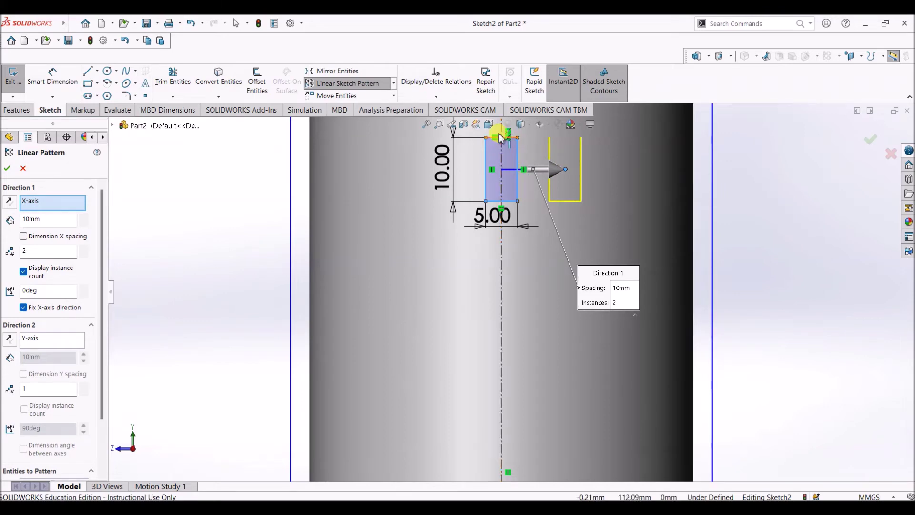
pyautogui.scroll(-5, 498, 131)
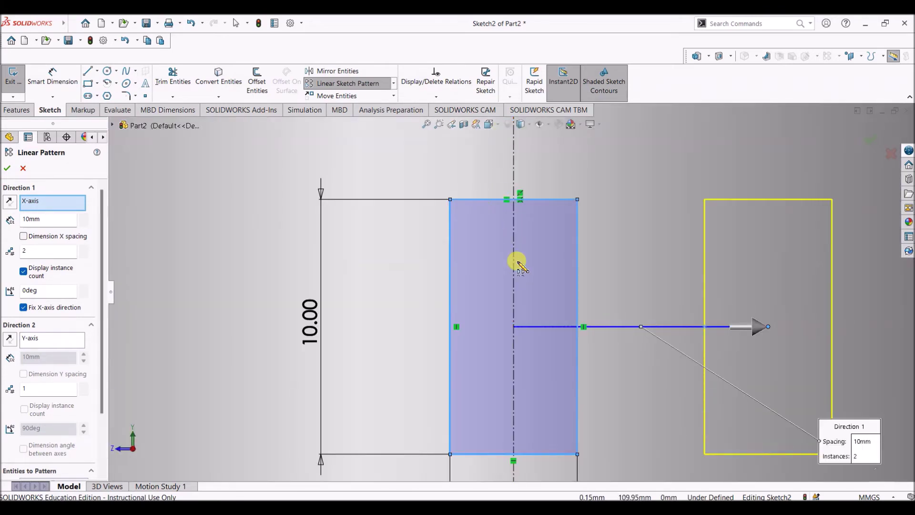
pyautogui.scroll(5, 520, 277)
pyautogui.scroll(-4, 535, 302)
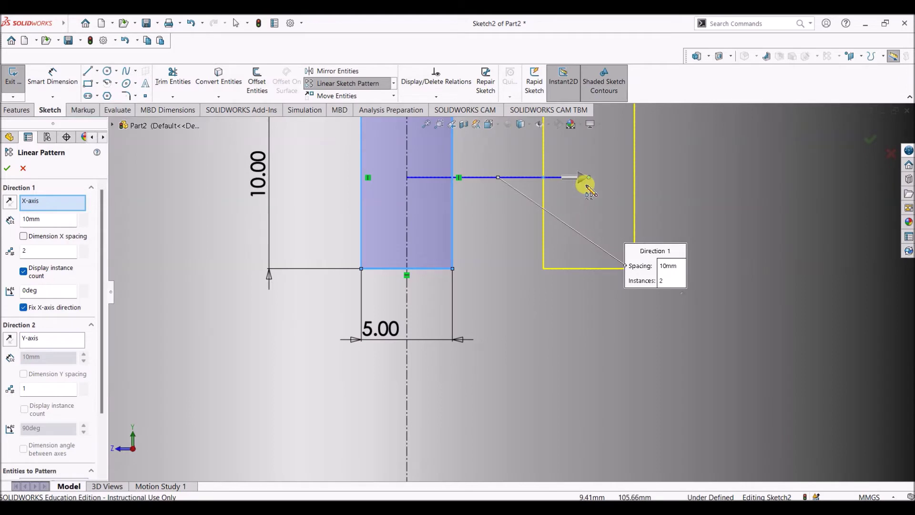
pyautogui.scroll(-1, 587, 182)
pyautogui.moveTo(597, 155); pyautogui.dragTo(380, 443)
pyautogui.scroll(6, 548, 371)
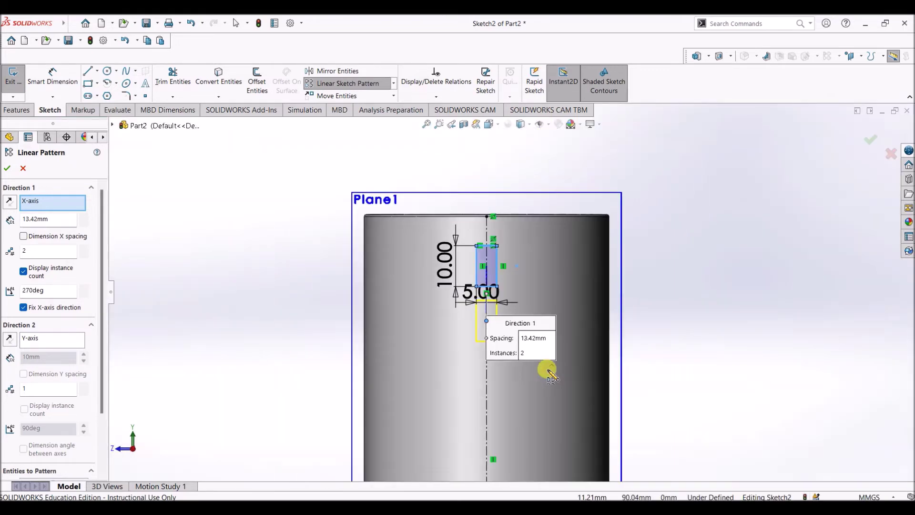
pyautogui.scroll(-5, 491, 339)
pyautogui.scroll(2, 493, 338)
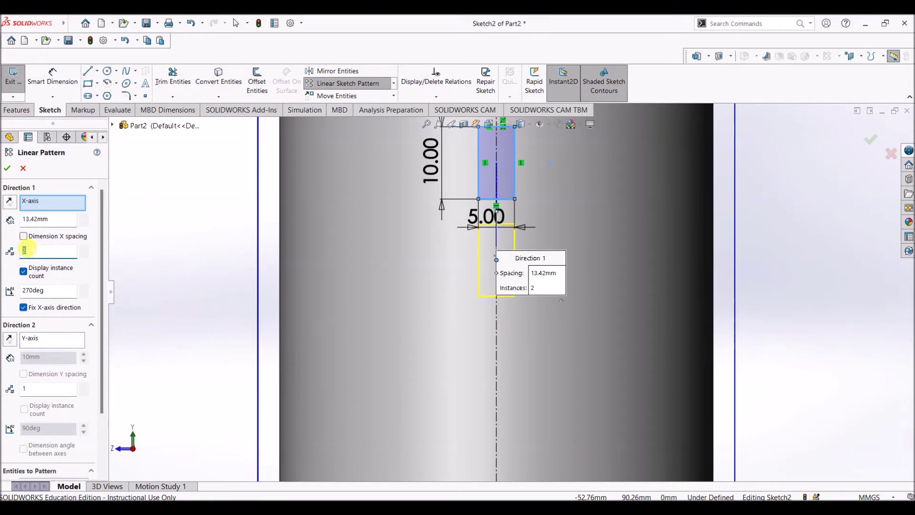
# - Set the pattern to 6 instances at 15 mm spacing and confirm it
pyautogui.write('6')
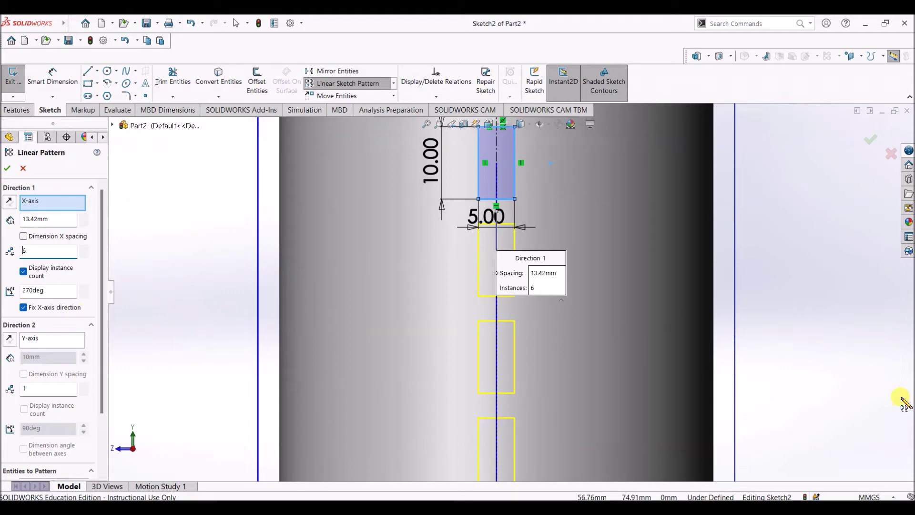
pyautogui.write('f')
pyautogui.scroll(-3, 587, 413)
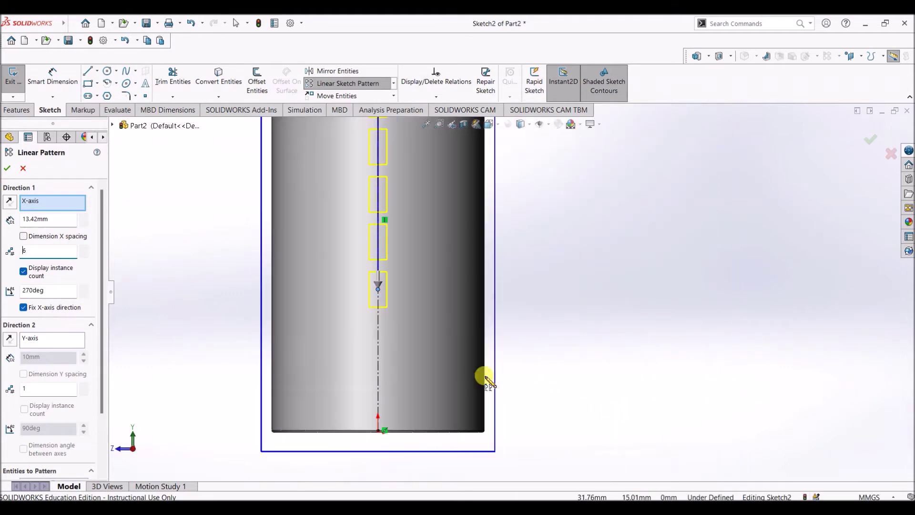
pyautogui.scroll(2, 484, 374)
pyautogui.scroll(-5, 422, 208)
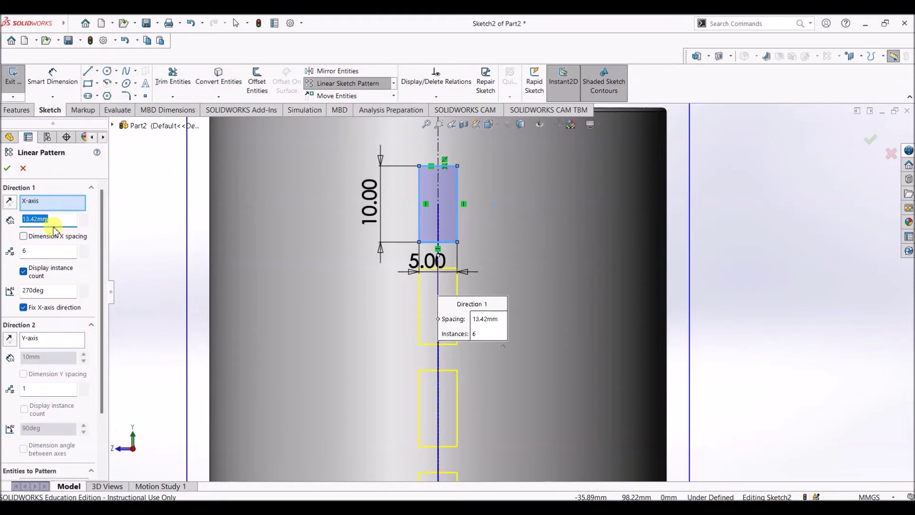
pyautogui.press('Return')
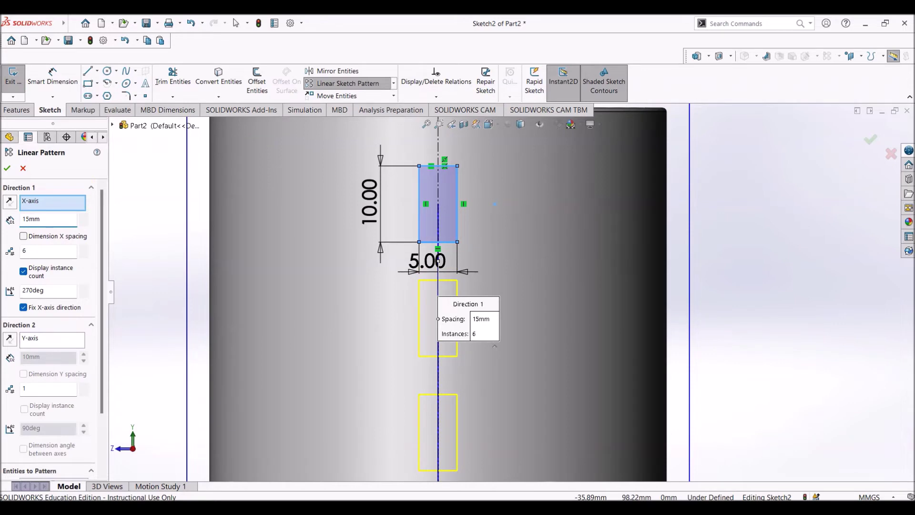
pyautogui.scroll(-5, 490, 353)
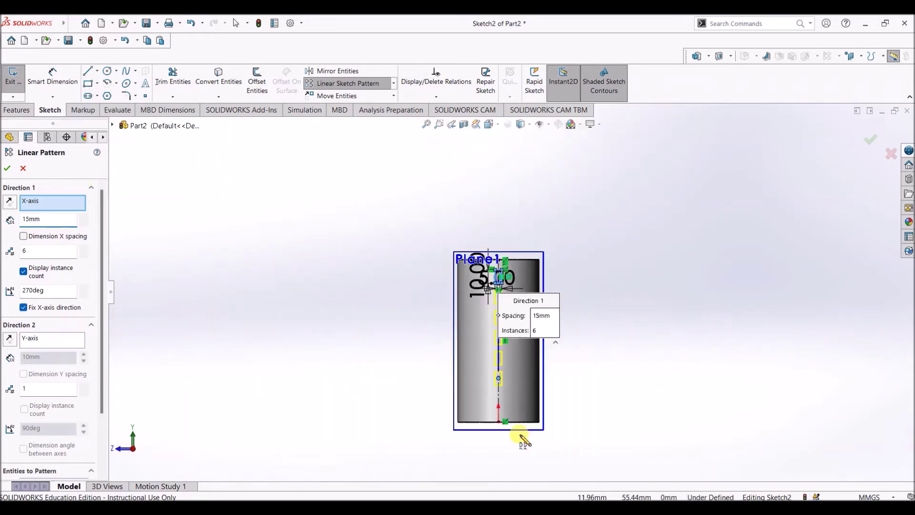
pyautogui.click(9, 170)
# - Dimension the top slot's upper edge 10 mm below the cylinder's top edge
pyautogui.scroll(-2, 494, 184)
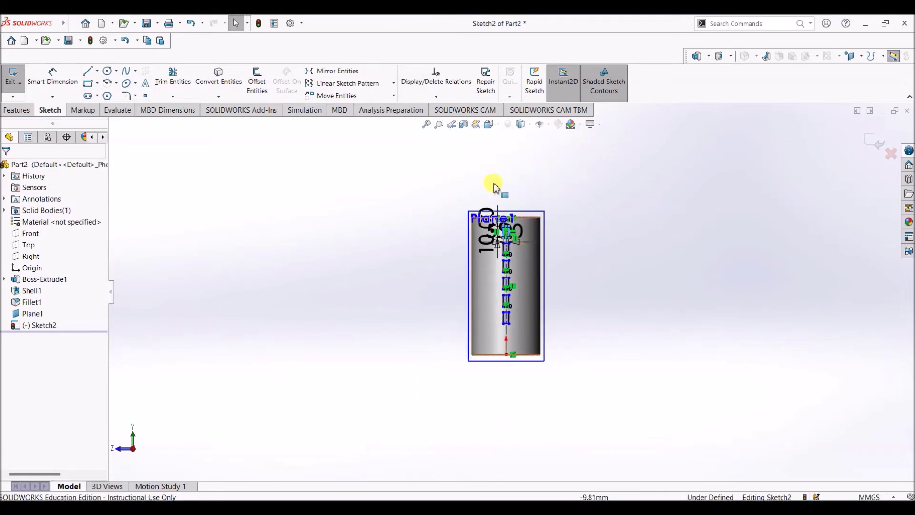
pyautogui.scroll(6, 536, 271)
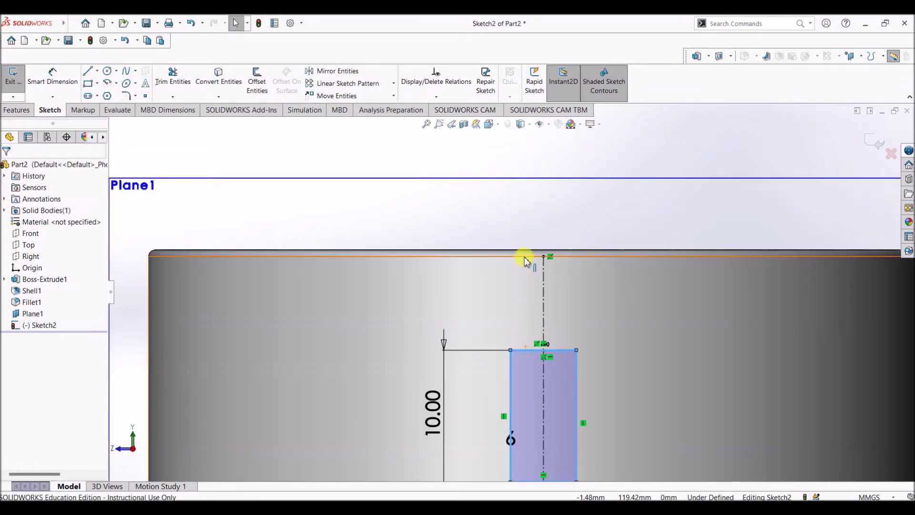
pyautogui.click(61, 85)
pyautogui.click(524, 350)
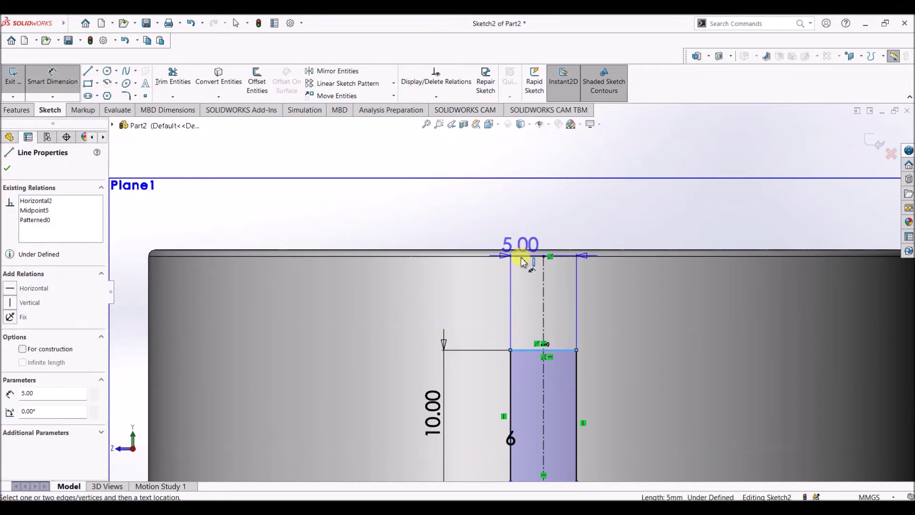
pyautogui.click(523, 261)
pyautogui.click(523, 259)
pyautogui.click(697, 312)
pyautogui.write('10')
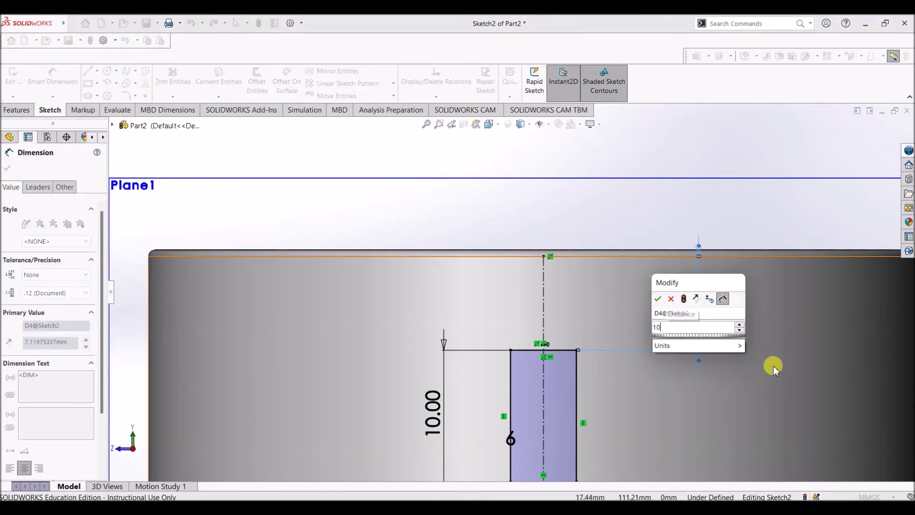
pyautogui.press('Return')
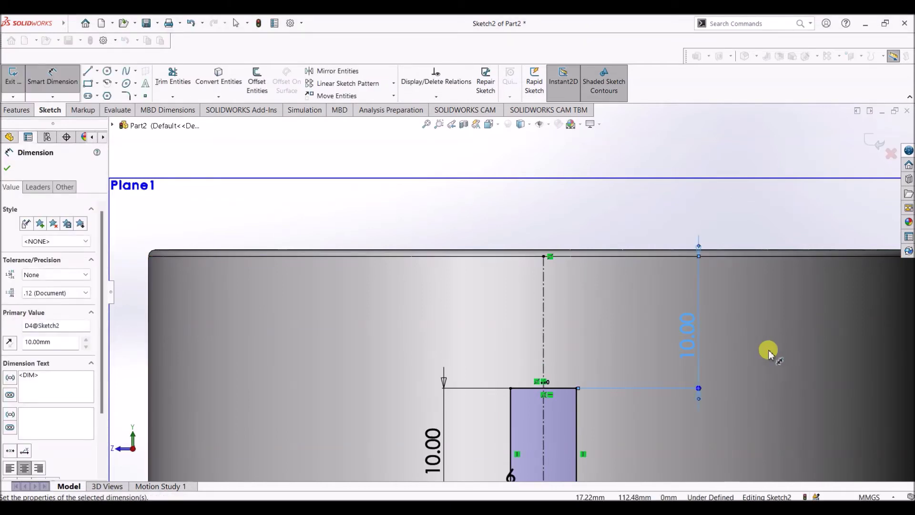
pyautogui.click(6, 169)
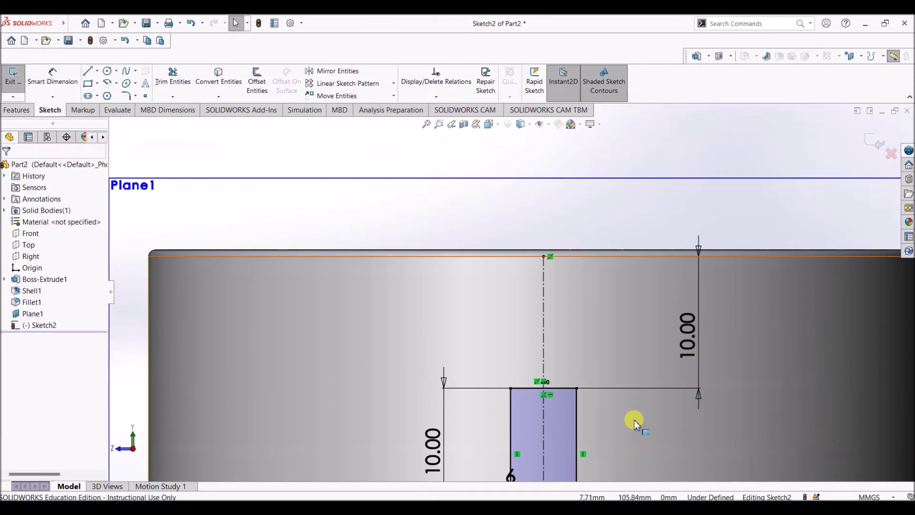
pyautogui.scroll(5, 634, 419)
pyautogui.scroll(3, 585, 445)
pyautogui.scroll(-3, 523, 415)
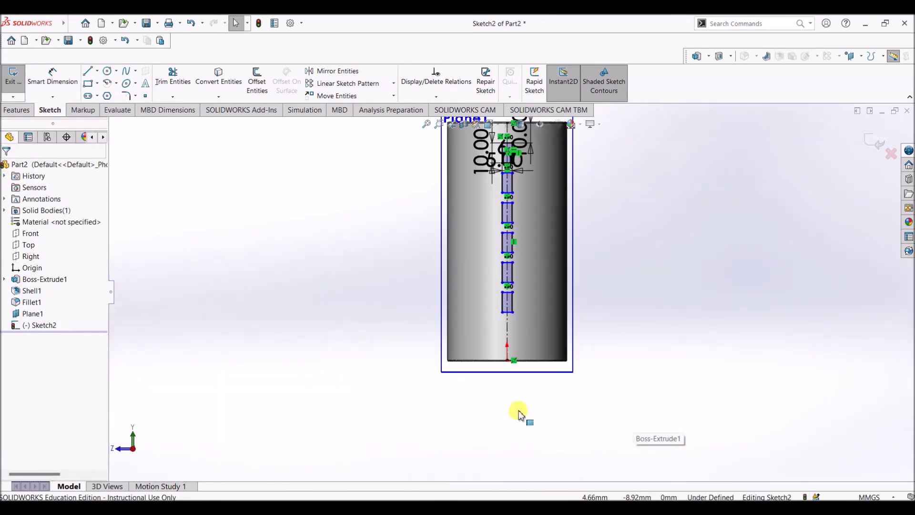
pyautogui.scroll(-4, 567, 251)
# - Dimension the lowest slot's bottom edge 24 mm above the cylinder's bottom edge
pyautogui.scroll(3, 567, 250)
pyautogui.moveTo(567, 251); pyautogui.dragTo(514, 180, button='right')
pyautogui.scroll(-5, 521, 241)
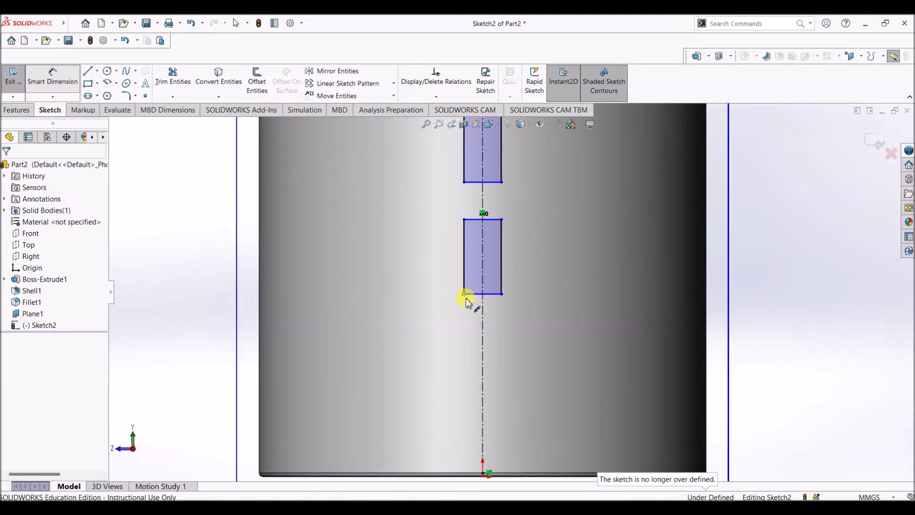
pyautogui.click(491, 298)
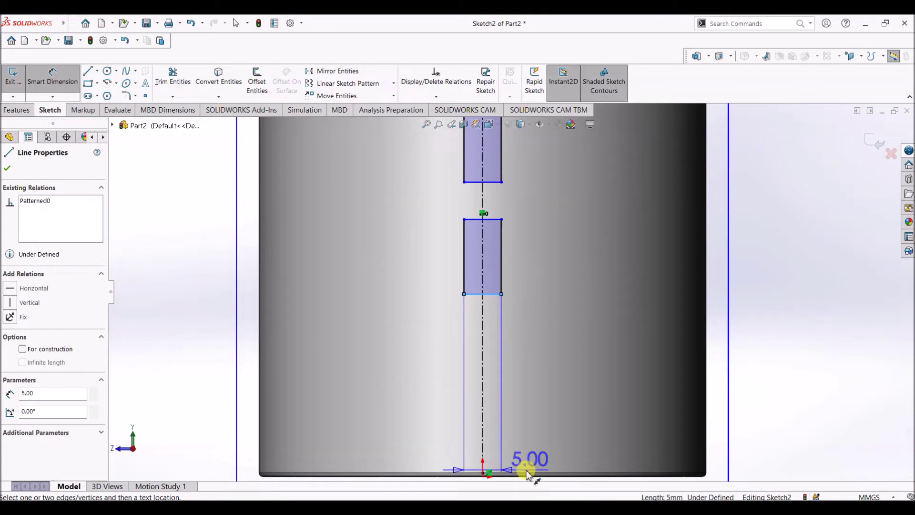
pyautogui.scroll(-4, 517, 477)
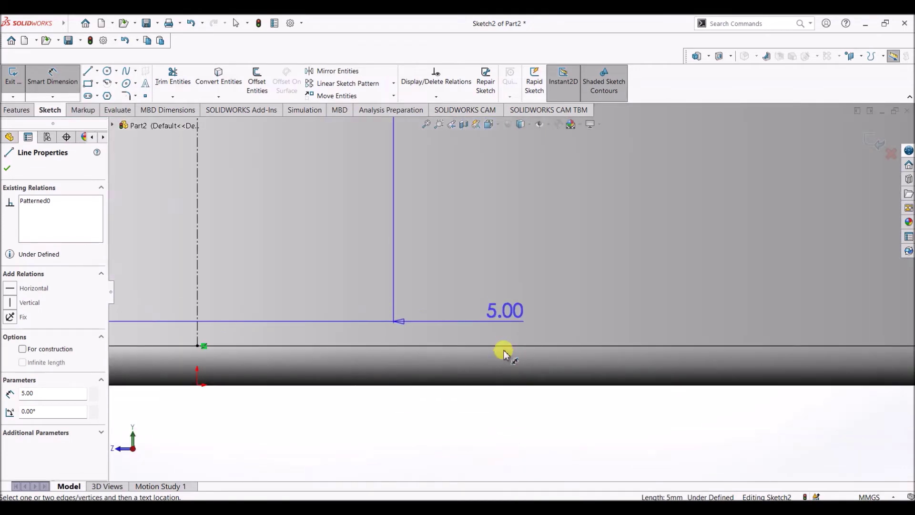
pyautogui.click(503, 345)
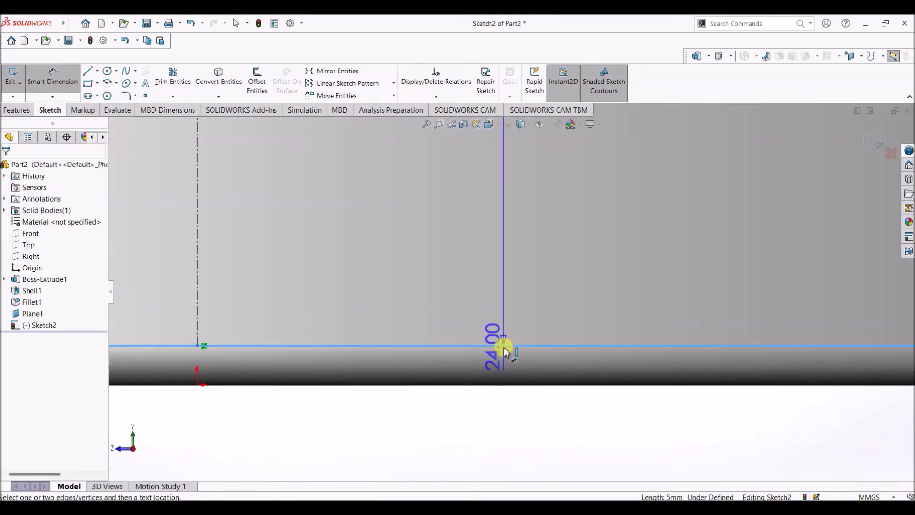
pyautogui.scroll(4, 732, 270)
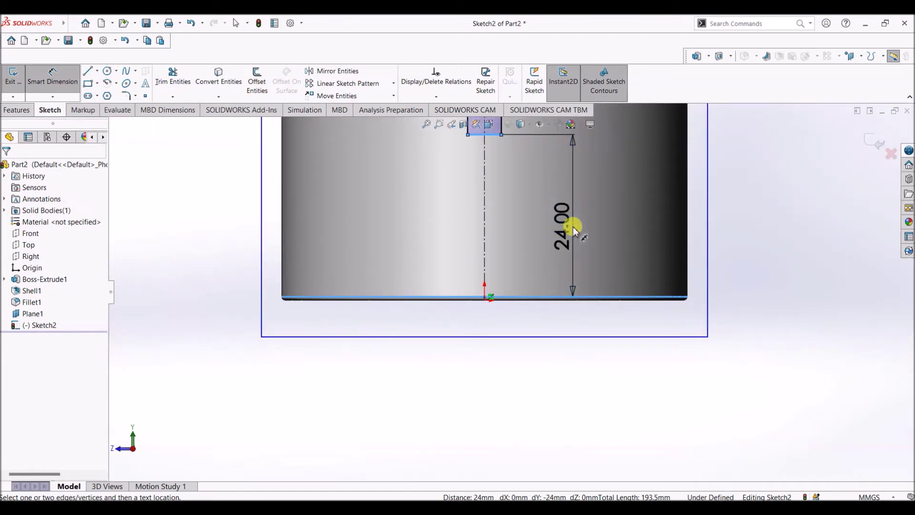
pyautogui.click(573, 228)
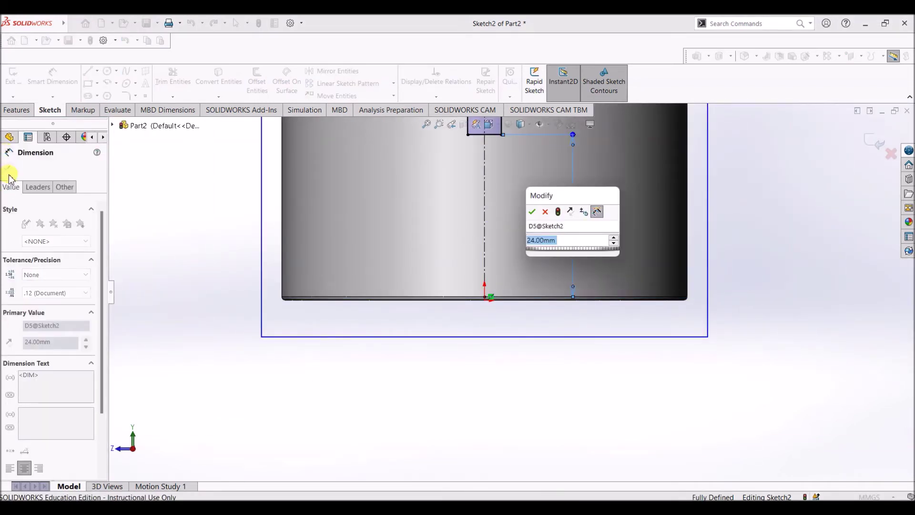
pyautogui.click(532, 211)
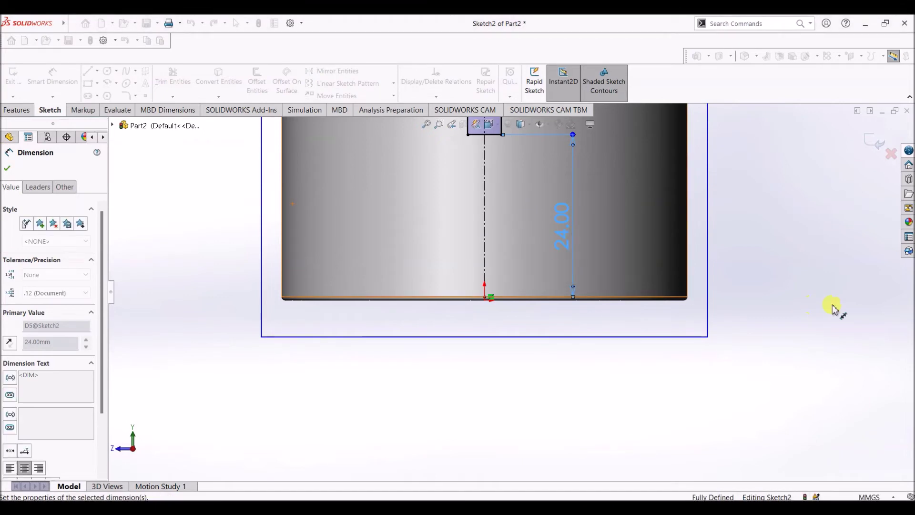
pyautogui.scroll(6, 785, 286)
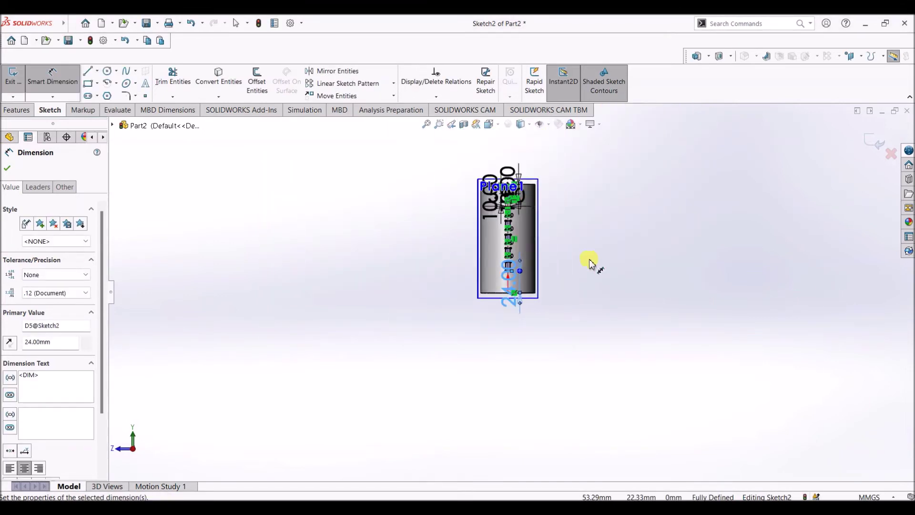
pyautogui.scroll(-10, 523, 249)
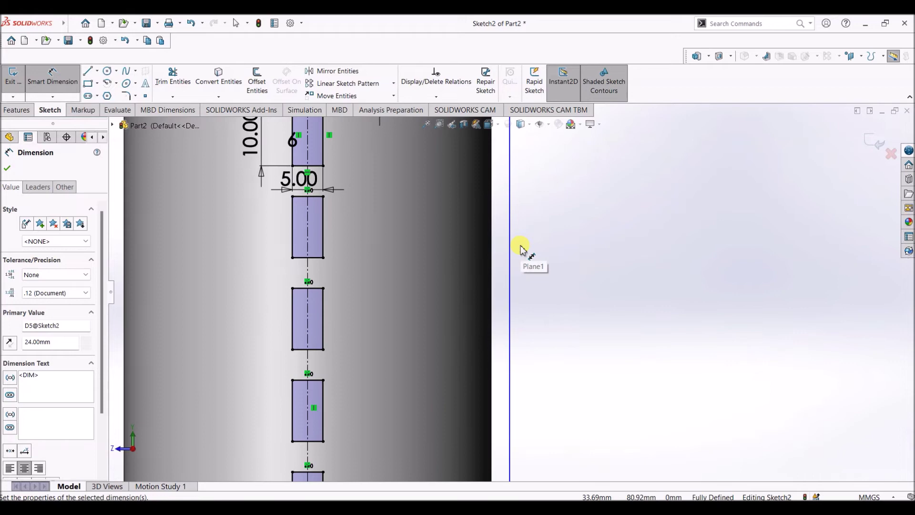
pyautogui.scroll(2, 519, 245)
pyautogui.click(8, 169)
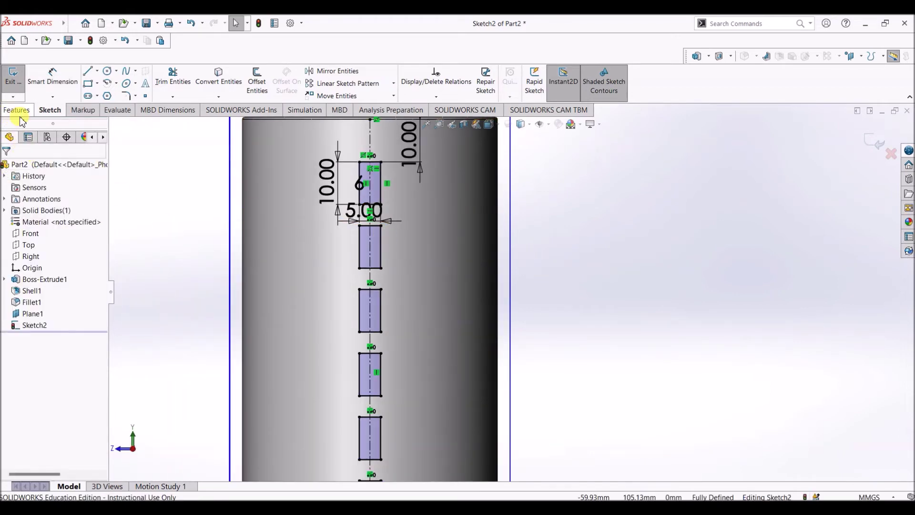
# - Extruded-cut the six slots through the tube wall using Up To Surface at the inner face
pyautogui.click(19, 110)
pyautogui.click(164, 79)
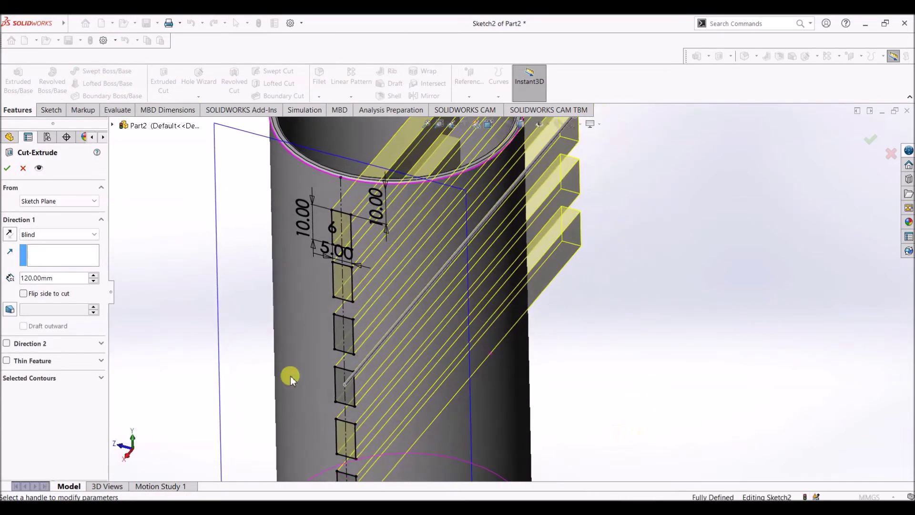
pyautogui.click(51, 235)
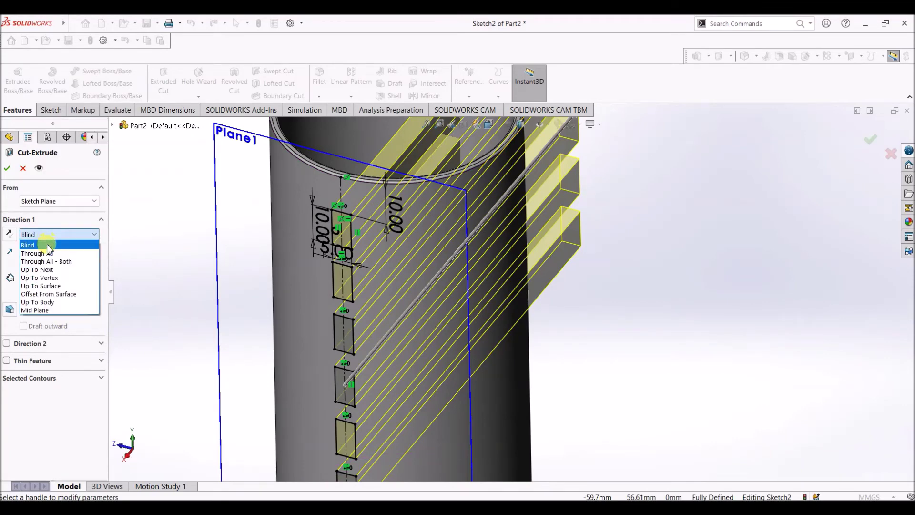
pyautogui.click(46, 285)
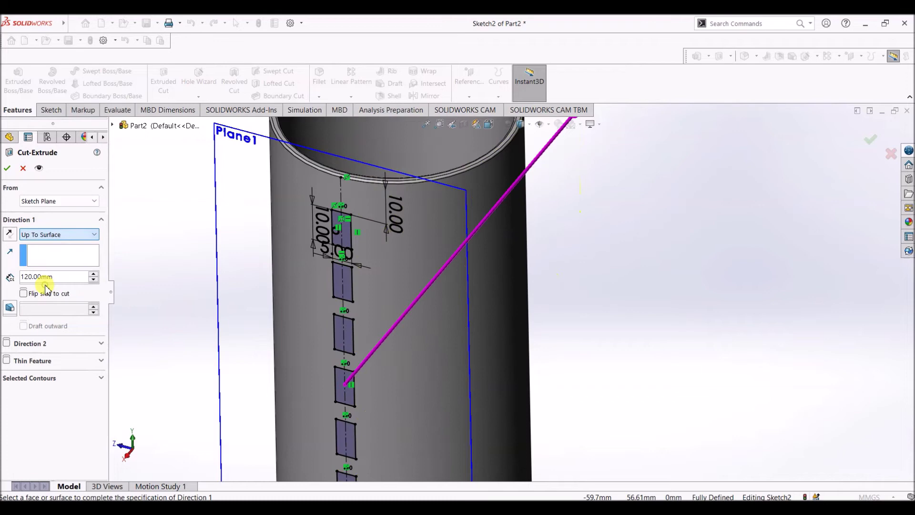
pyautogui.moveTo(634, 306); pyautogui.dragTo(634, 351, button='middle')
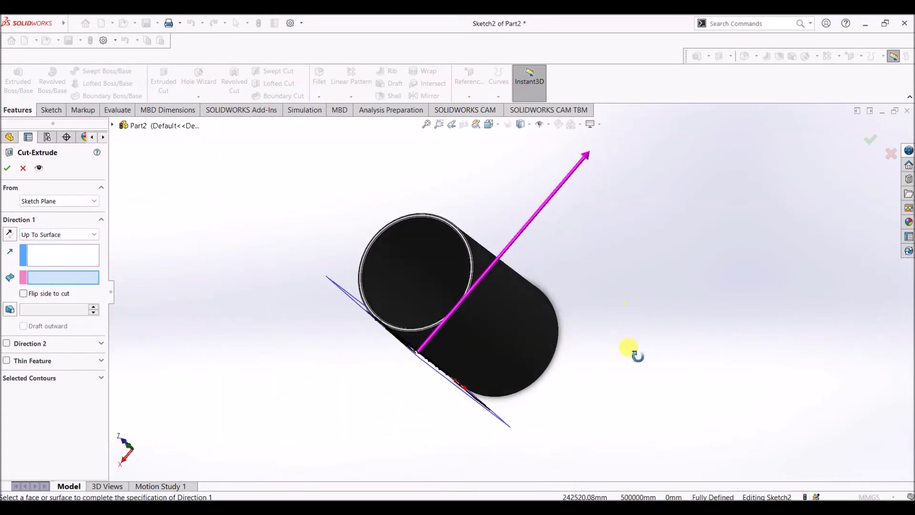
pyautogui.click(419, 288)
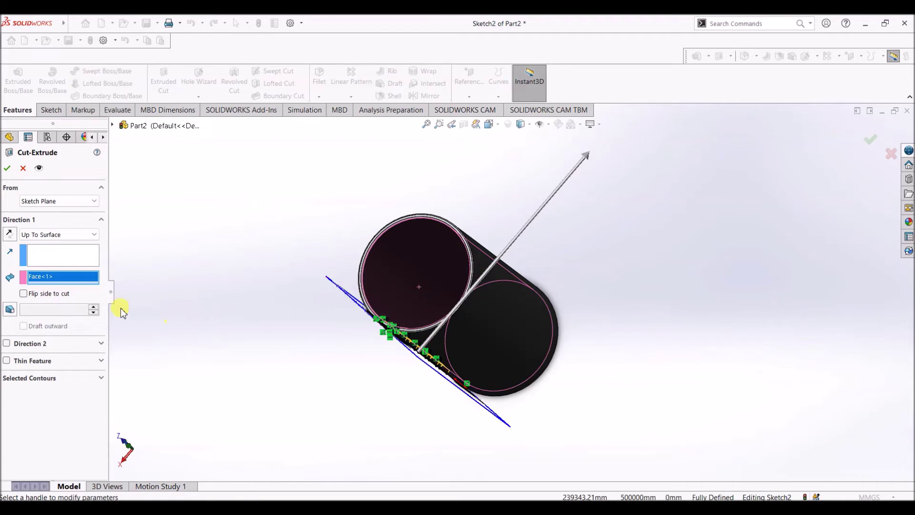
pyautogui.click(12, 170)
pyautogui.moveTo(731, 272); pyautogui.dragTo(756, 196, button='middle')
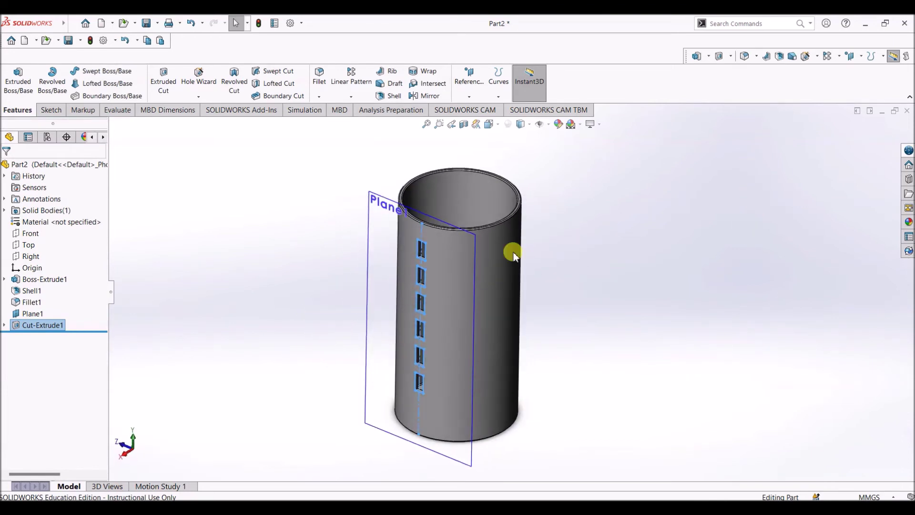
# - Switch to the trimetric view and display the tube's temporary axis
pyautogui.click(492, 124)
pyautogui.click(538, 157)
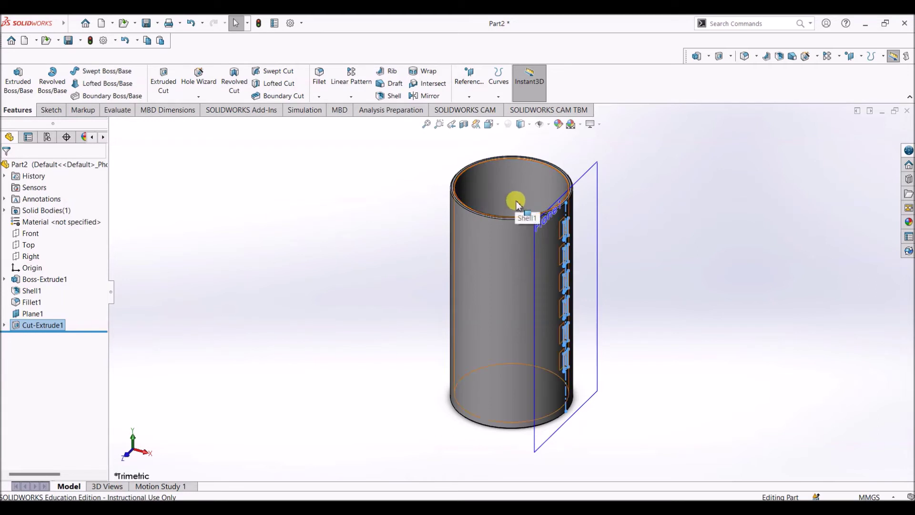
pyautogui.click(549, 126)
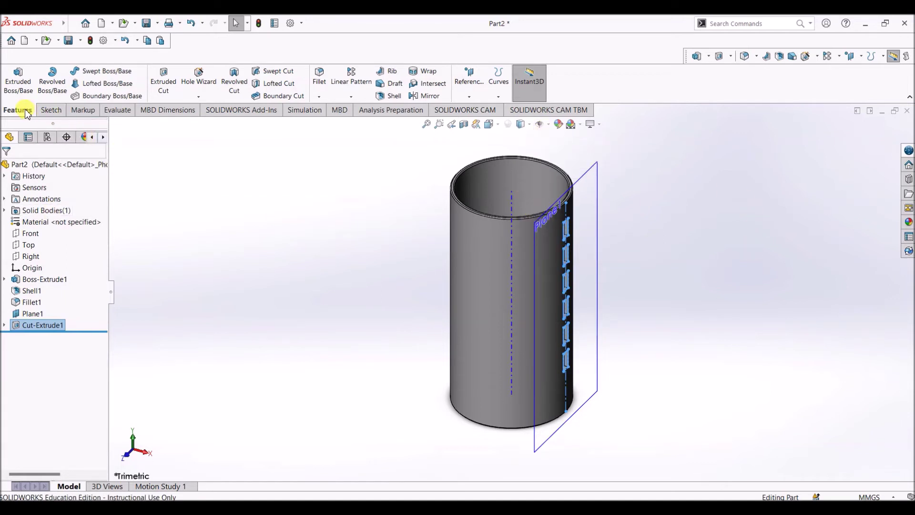
# - Circular-pattern the slot cut around the tube's temporary axis as 8 instances over 360°
pyautogui.click(357, 97)
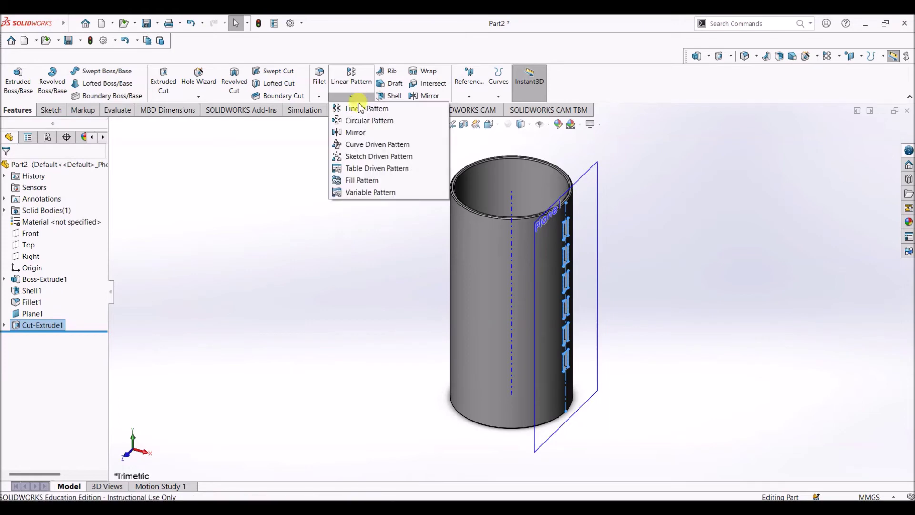
pyautogui.click(360, 121)
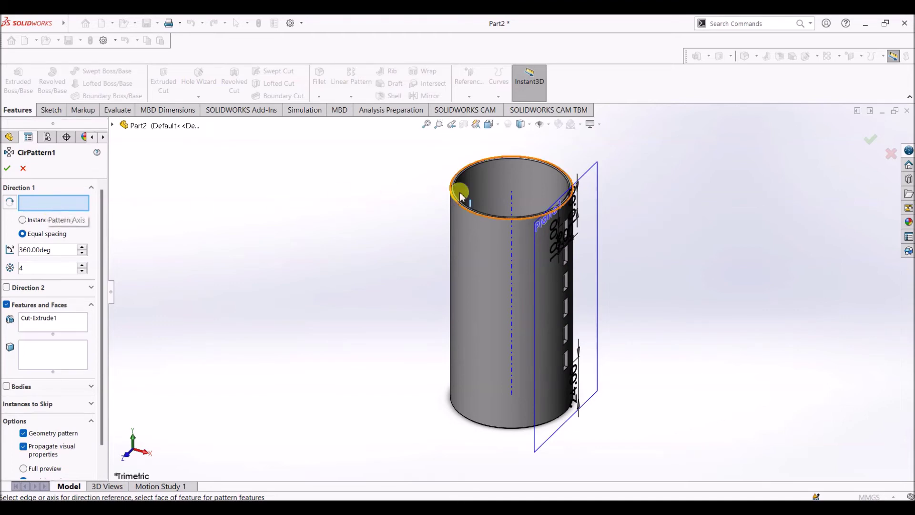
pyautogui.click(511, 203)
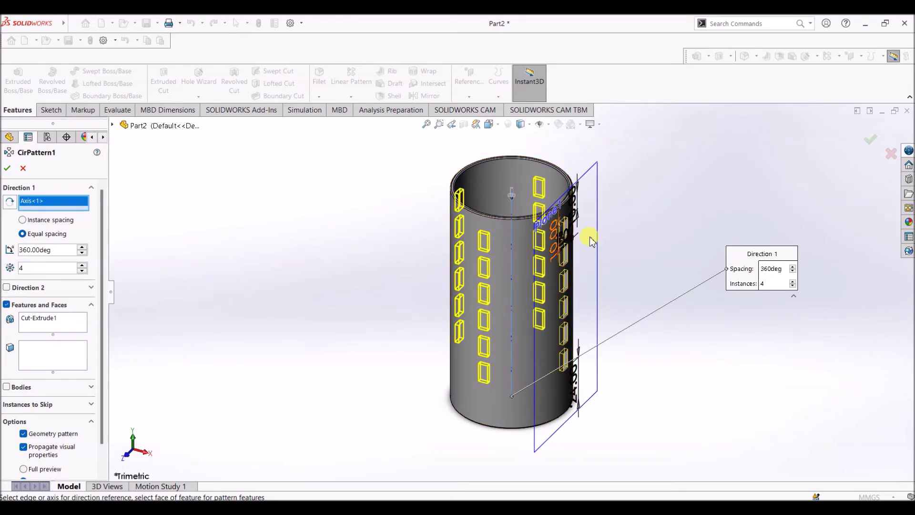
pyautogui.moveTo(664, 236); pyautogui.dragTo(425, 261, button='middle')
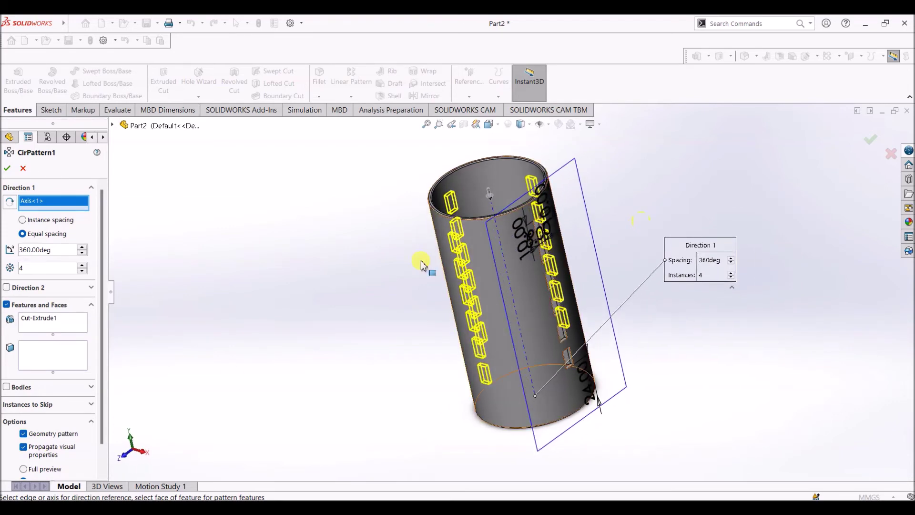
pyautogui.hotkey('ctrl', 'shift', 'z')
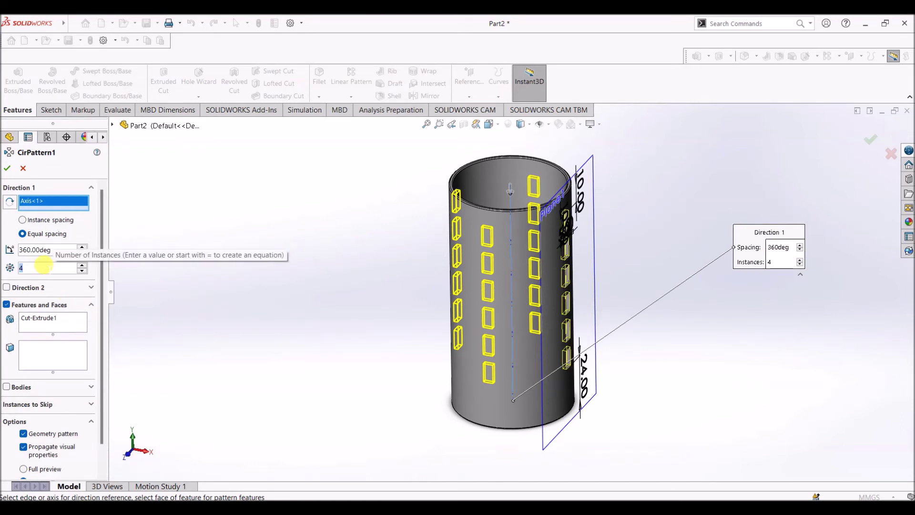
pyautogui.write('8')
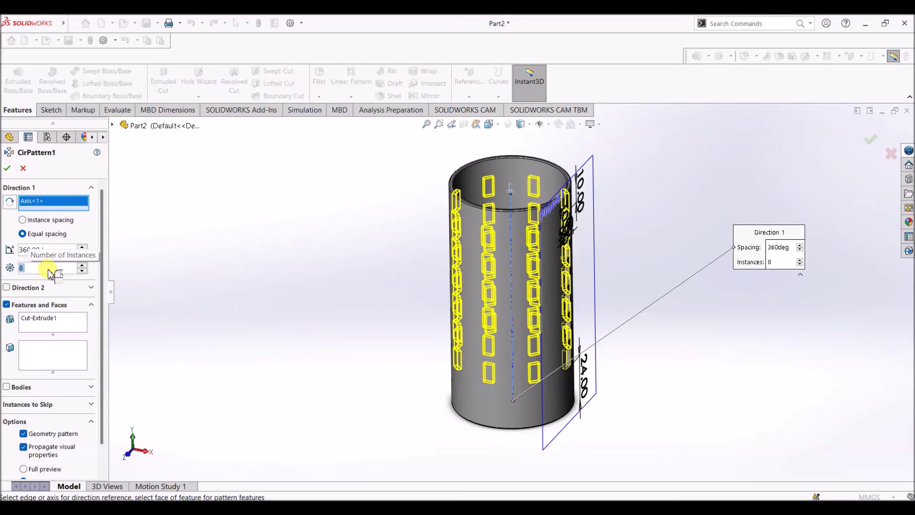
pyautogui.click(8, 170)
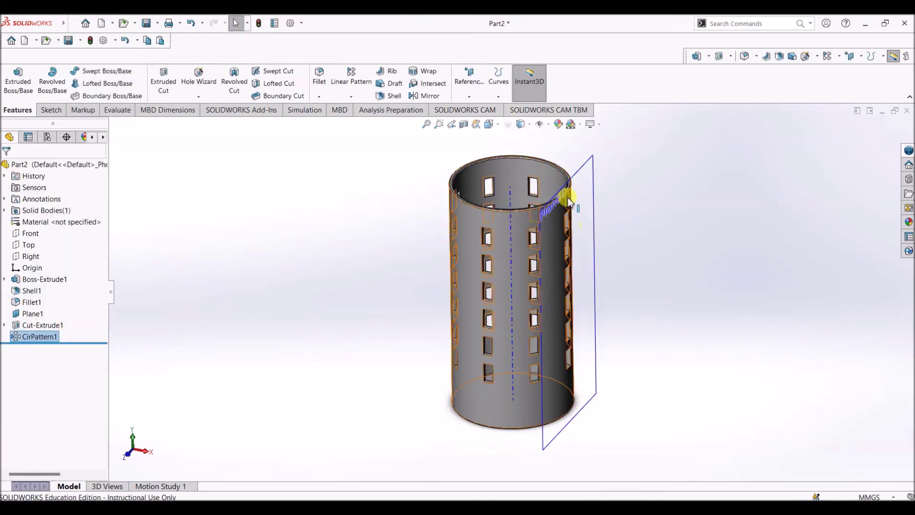
pyautogui.click(549, 124)
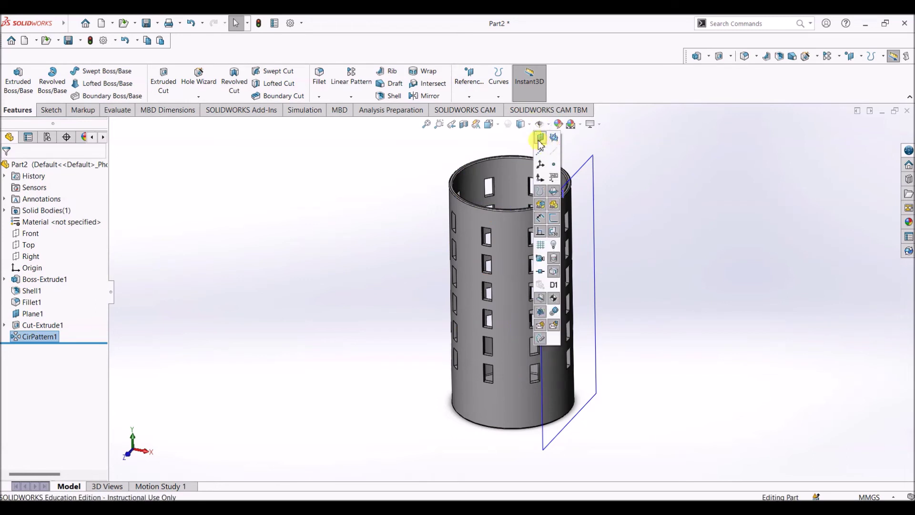
# - Hide the reference plane and turn the view normal to the tube's bottom face
pyautogui.click(540, 140)
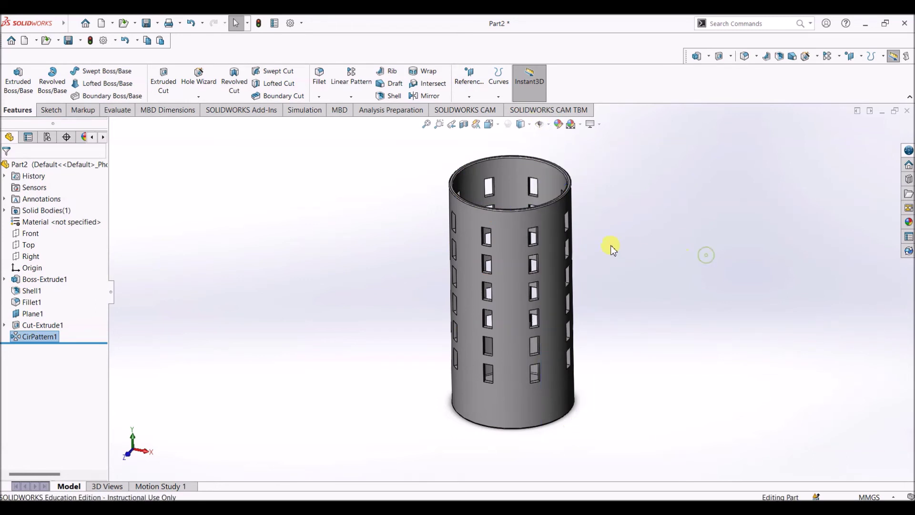
pyautogui.click(490, 124)
pyautogui.click(537, 139)
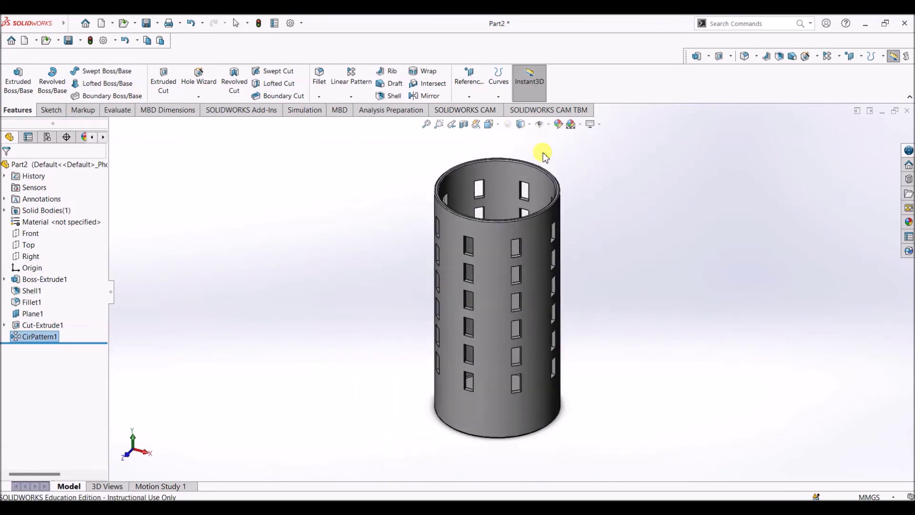
pyautogui.moveTo(608, 202); pyautogui.dragTo(757, 147, button='middle')
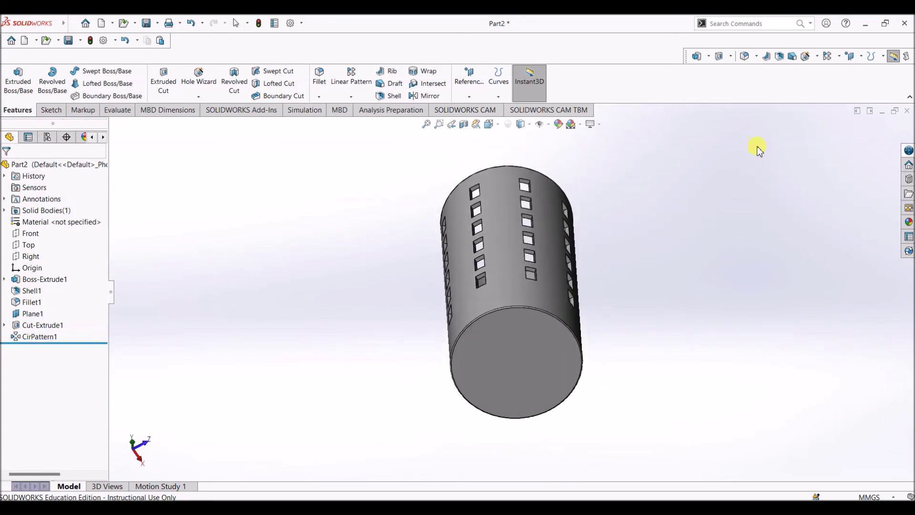
pyautogui.click(505, 367)
pyautogui.rightClick(512, 349)
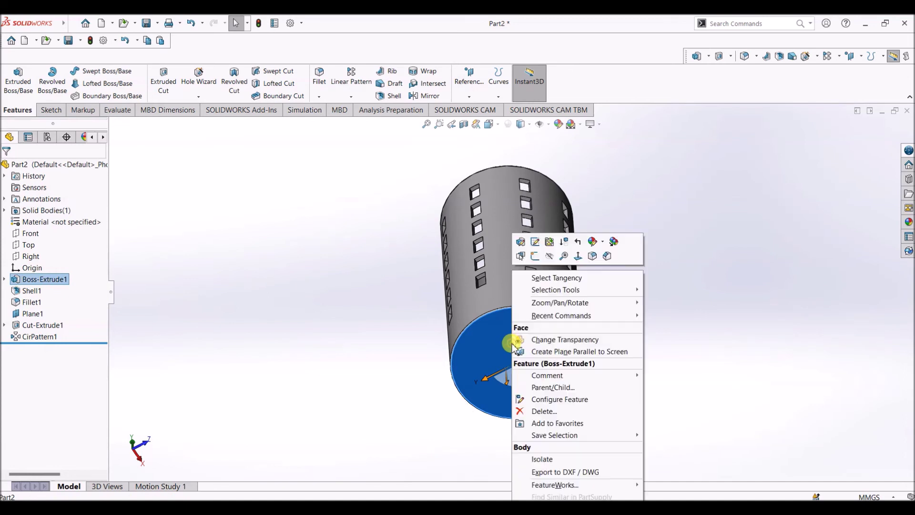
pyautogui.click(578, 258)
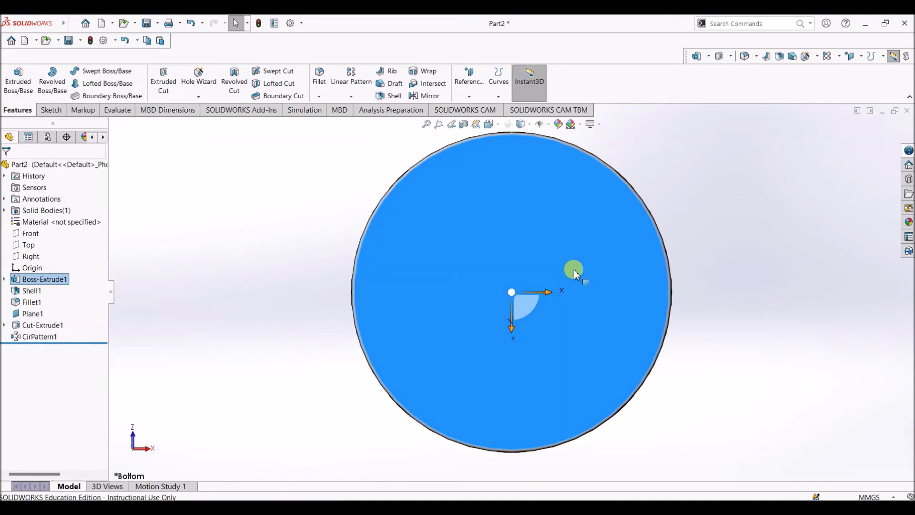
# - Start a sketch on the bottom face and draw a circle centred on the origin
pyautogui.click(51, 110)
pyautogui.click(17, 81)
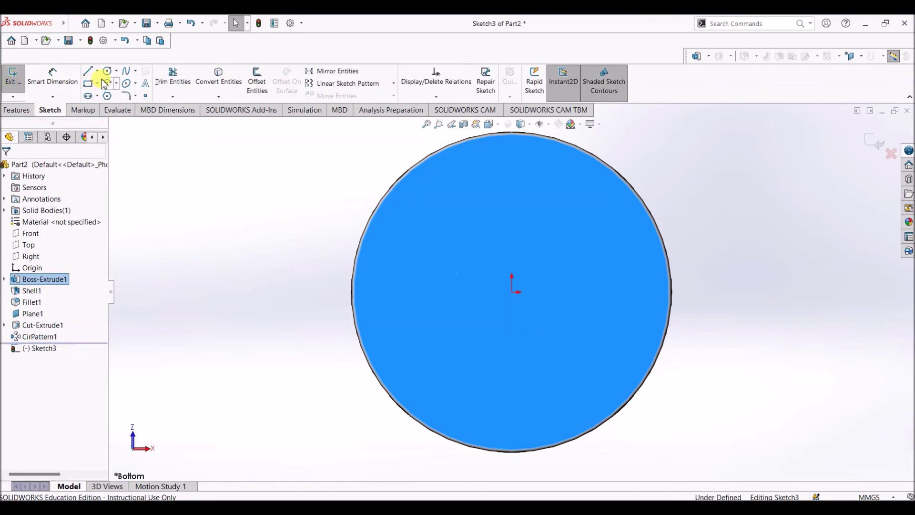
pyautogui.click(126, 85)
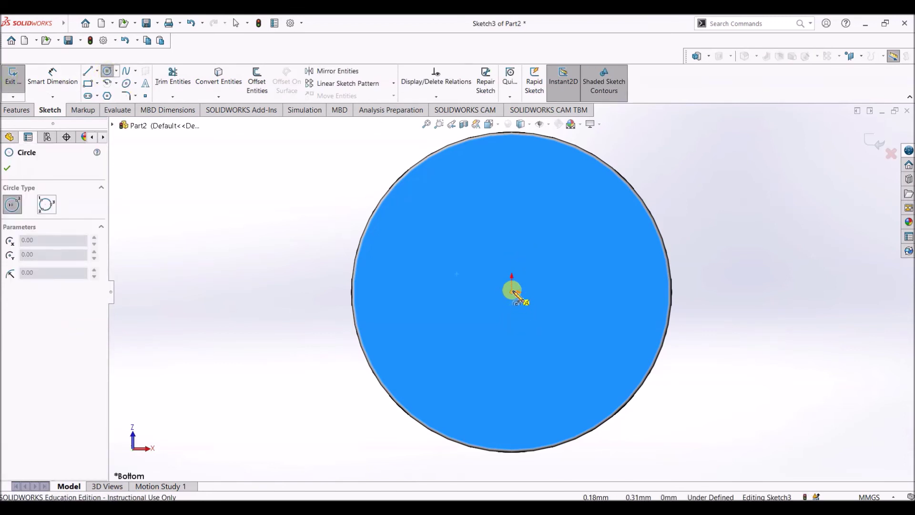
pyautogui.moveTo(512, 292); pyautogui.dragTo(522, 302)
pyautogui.moveTo(570, 352); pyautogui.dragTo(664, 488)
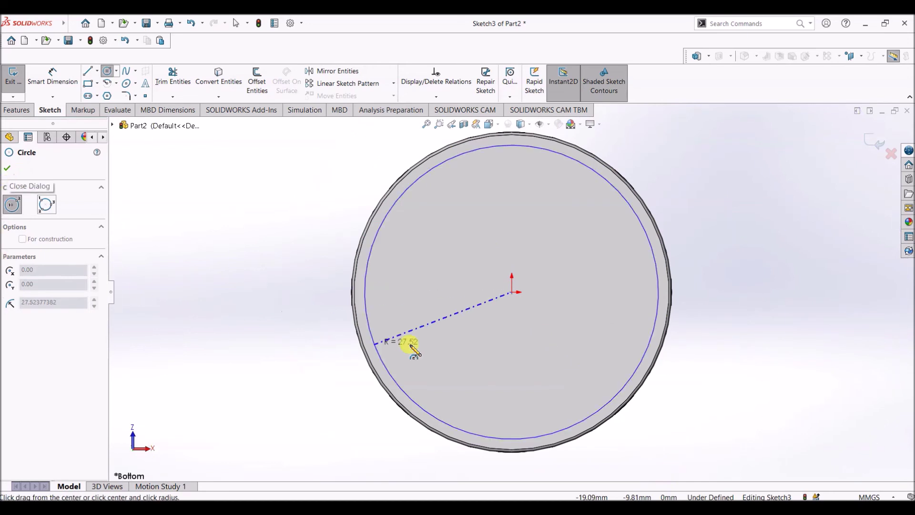
pyautogui.click(264, 386)
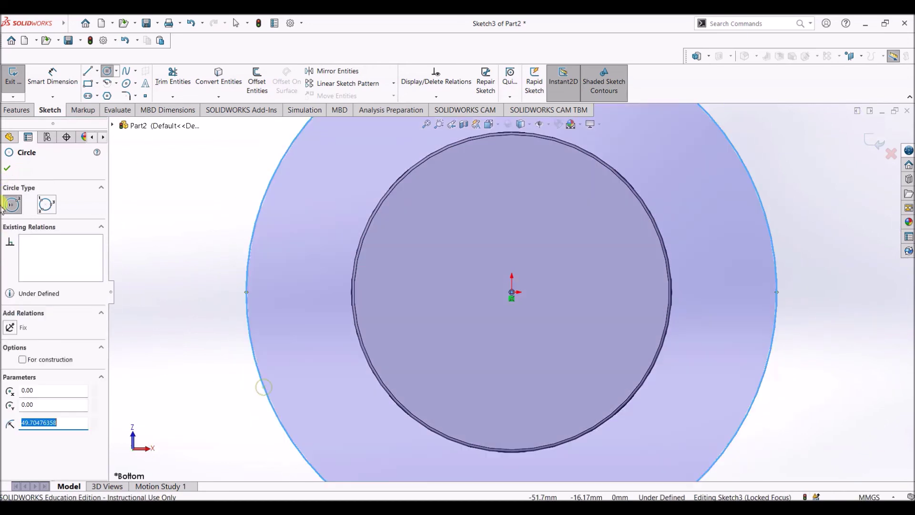
pyautogui.click(7, 168)
# - Dimension the circle's diameter to 80 mm
pyautogui.click(52, 76)
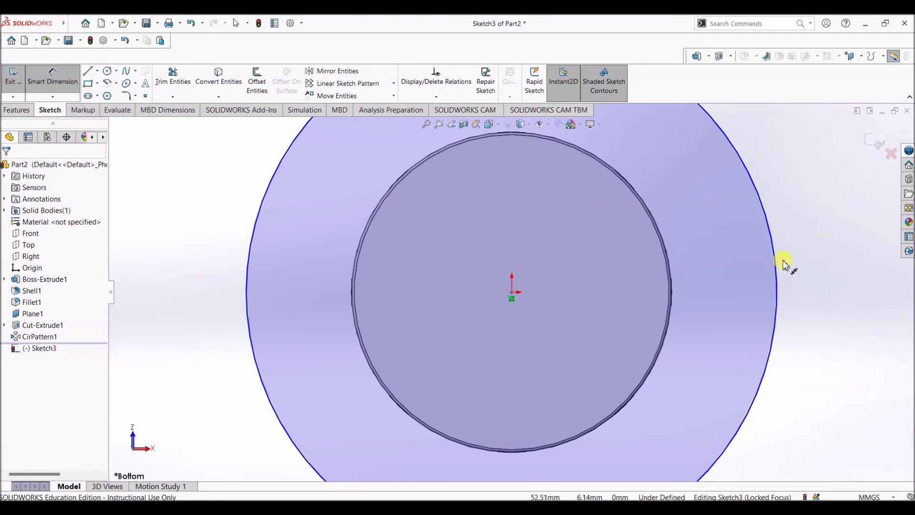
pyautogui.click(775, 259)
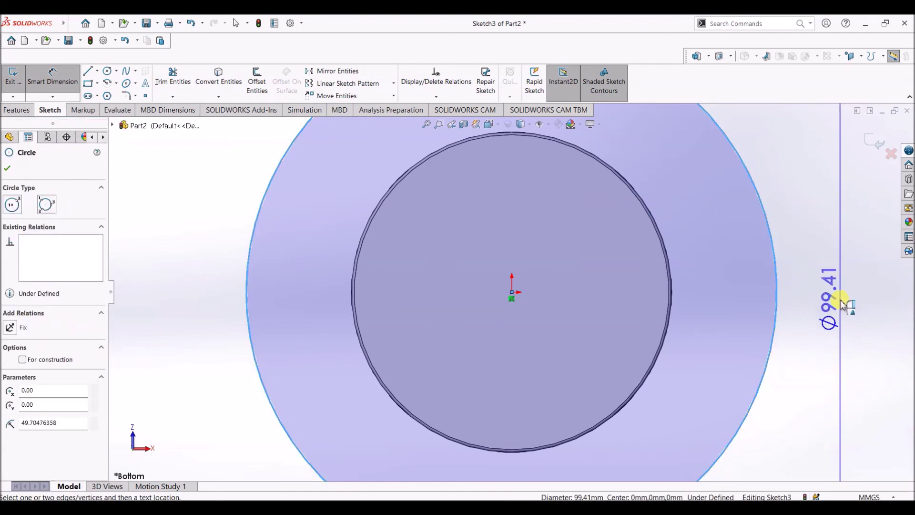
pyautogui.click(842, 304)
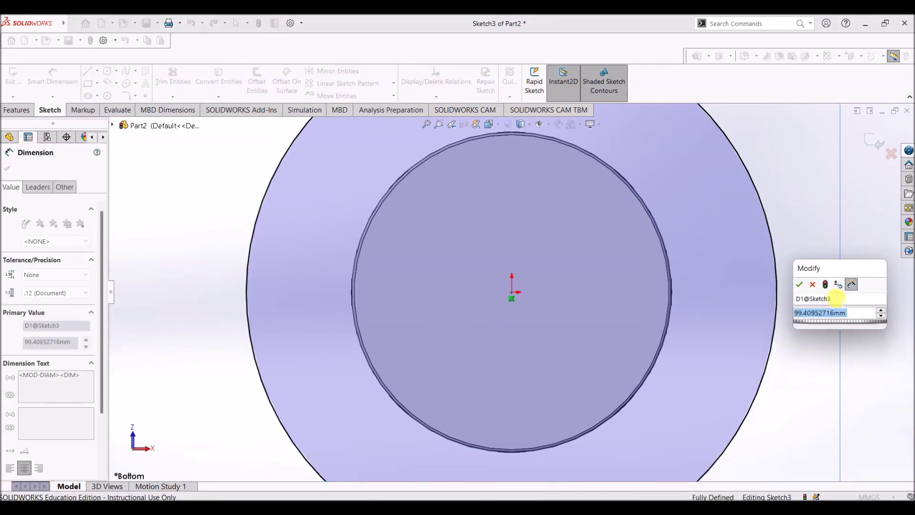
pyautogui.write('80')
pyautogui.press('Return')
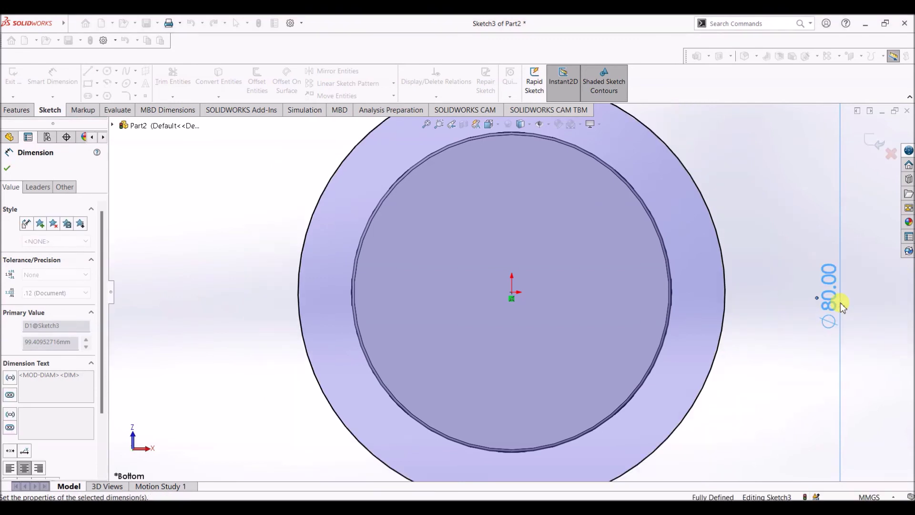
pyautogui.click(8, 170)
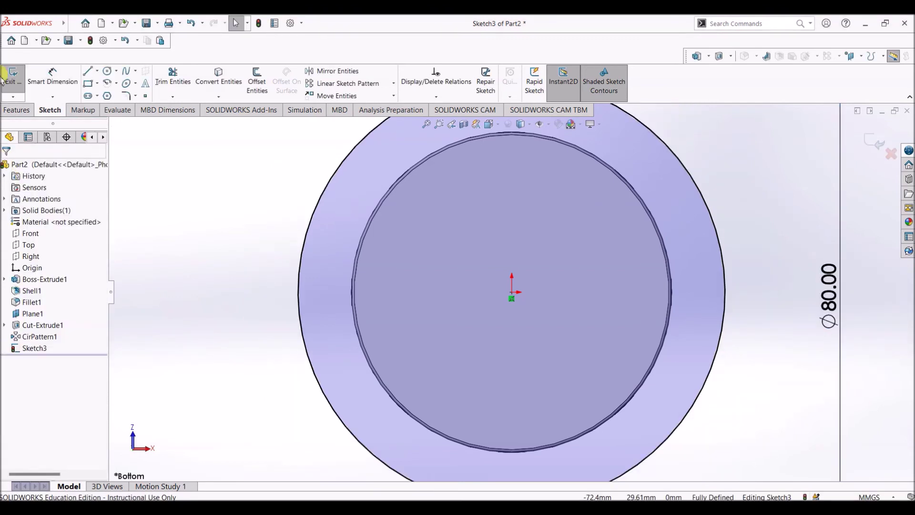
pyautogui.click(14, 110)
pyautogui.click(15, 87)
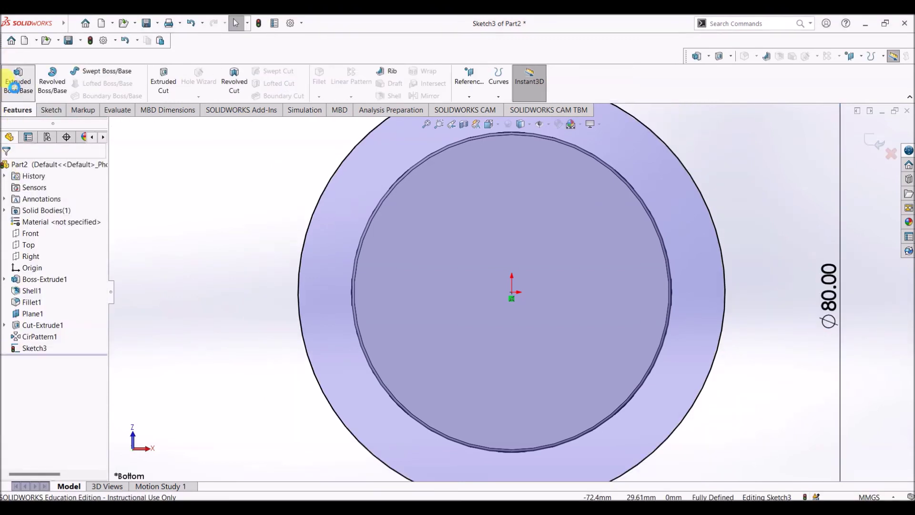
# - Extrude the 80 mm circle 10 mm deep to form the base disc
pyautogui.moveTo(221, 262); pyautogui.dragTo(318, 284, button='middle')
pyautogui.scroll(4, 318, 285)
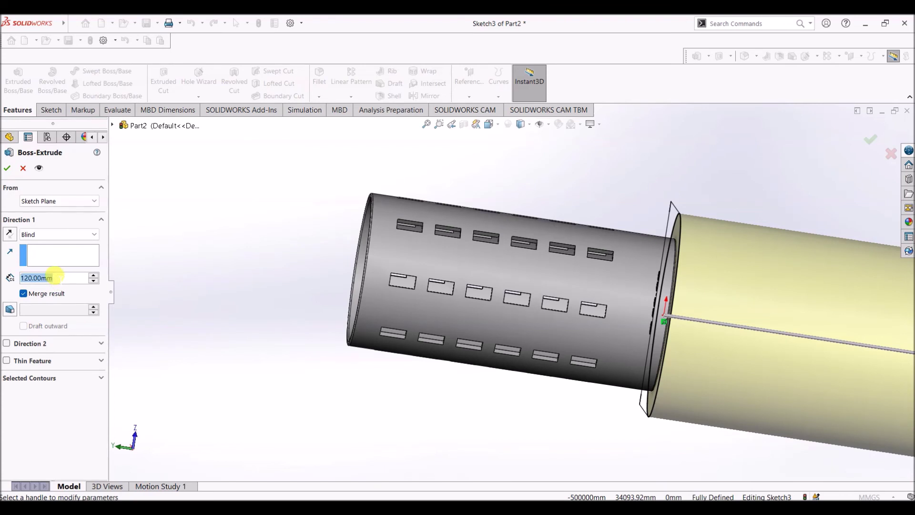
pyautogui.write('10')
pyautogui.press('Return')
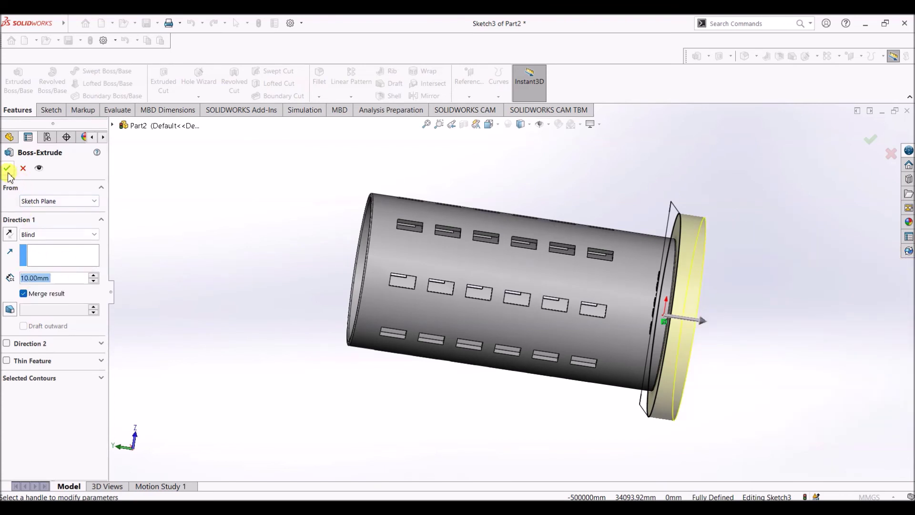
pyautogui.press('Return')
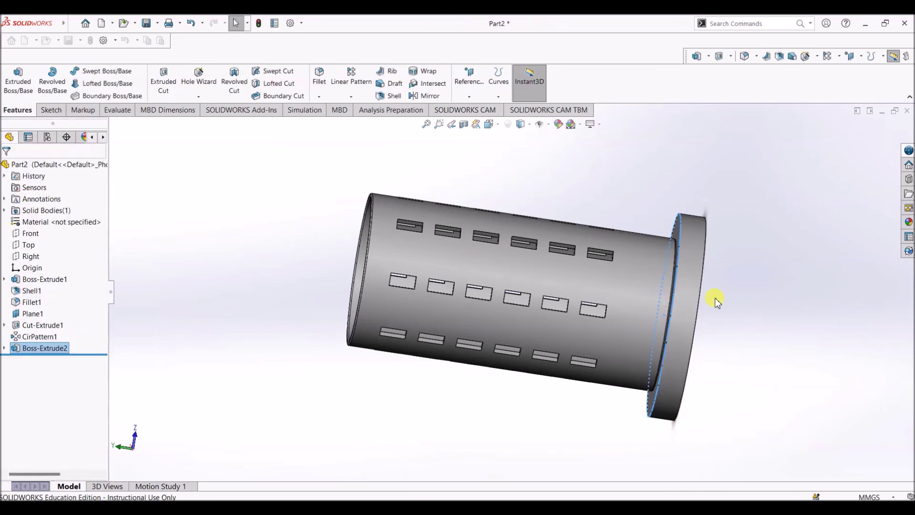
pyautogui.click(493, 127)
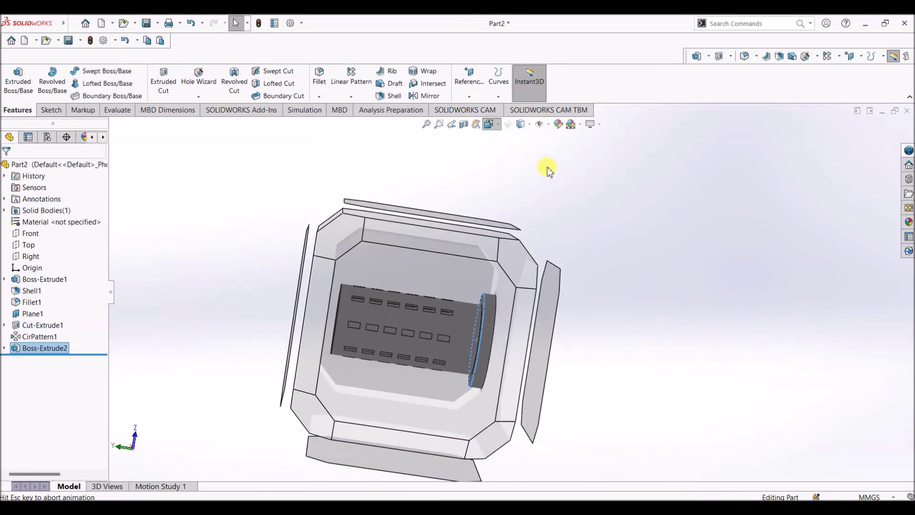
pyautogui.click(539, 152)
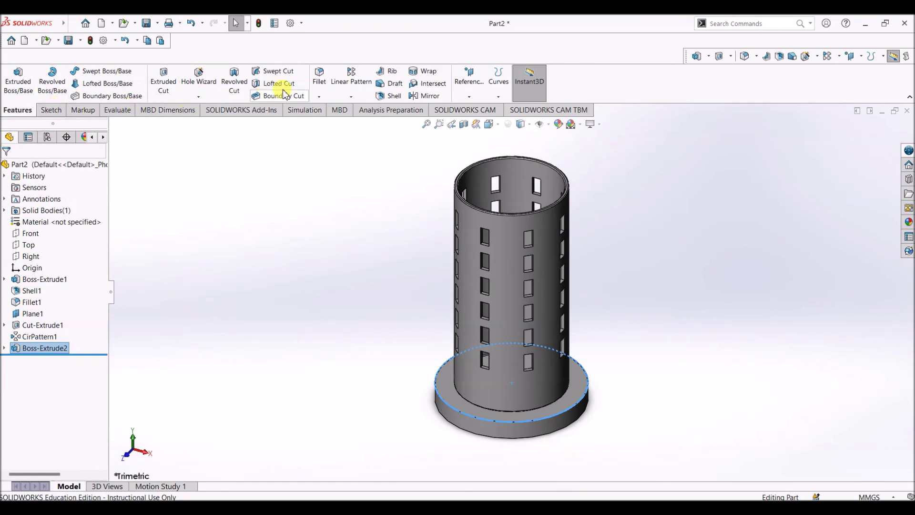
pyautogui.click(319, 79)
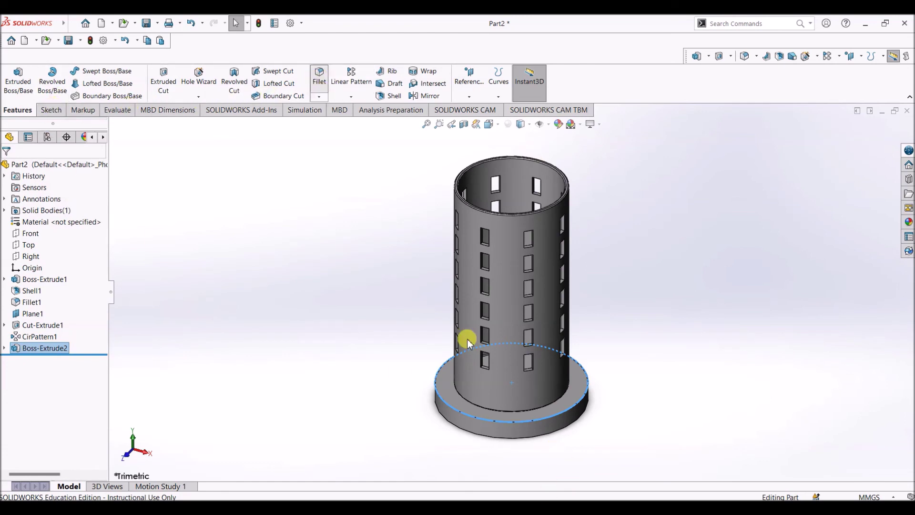
# - Fillet the base disc's top ring face edges with a 5 mm radius
pyautogui.scroll(-5, 551, 425)
pyautogui.scroll(-3, 553, 429)
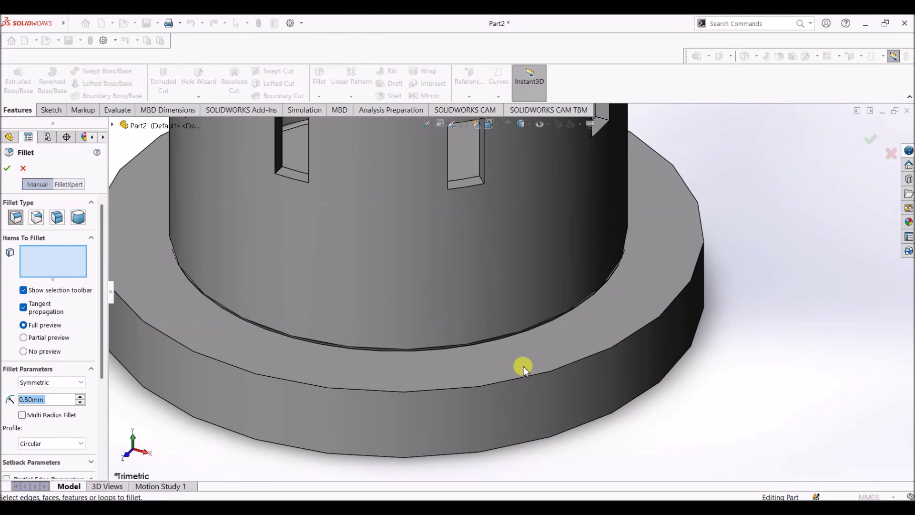
pyautogui.click(530, 375)
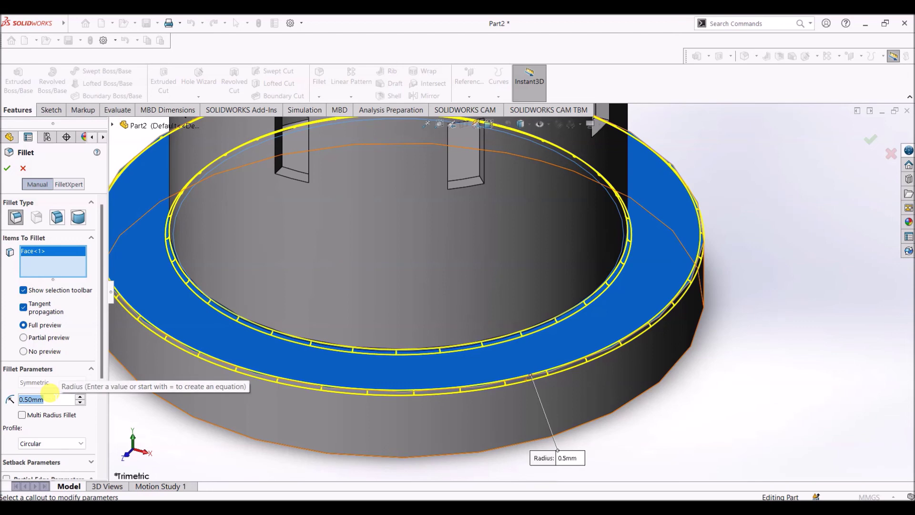
pyautogui.write('5')
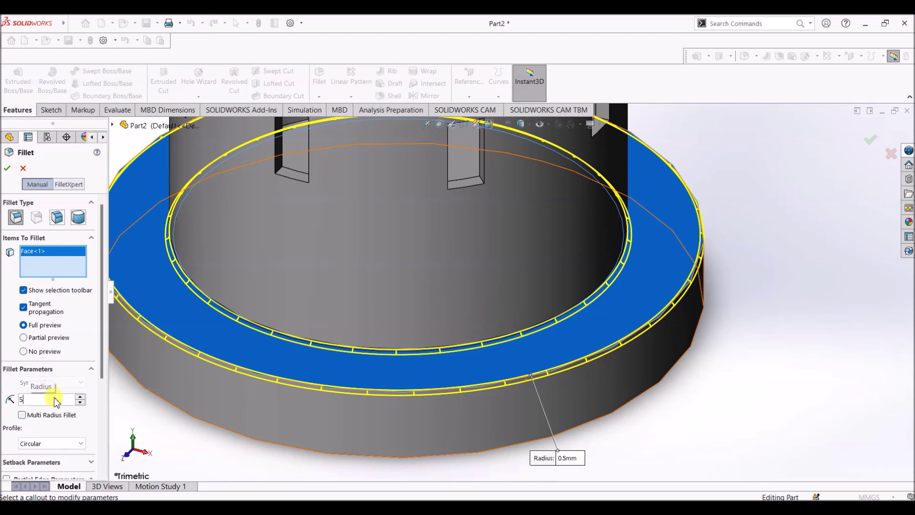
pyautogui.press('Return')
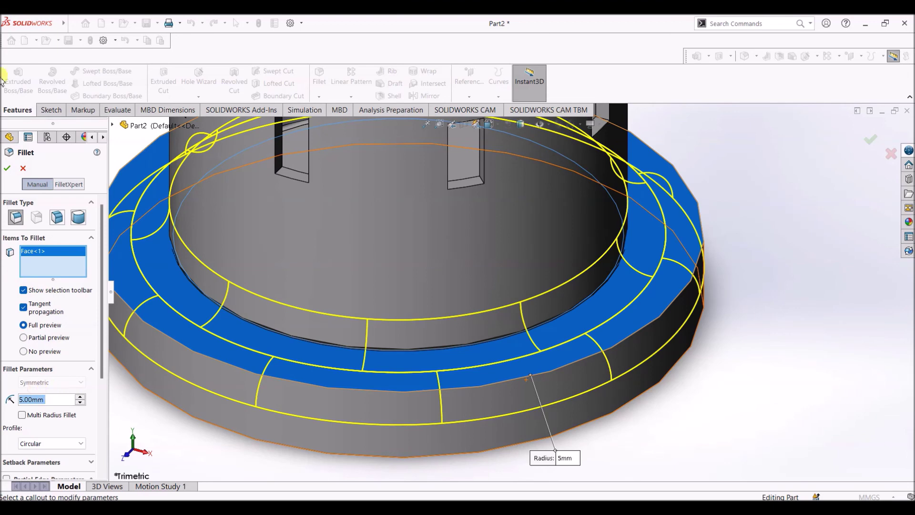
pyautogui.click(8, 167)
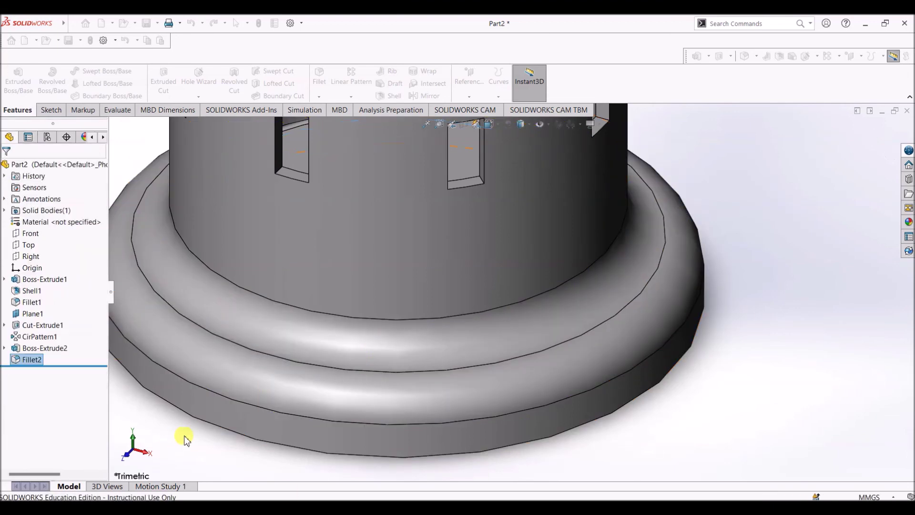
pyautogui.scroll(10, 751, 333)
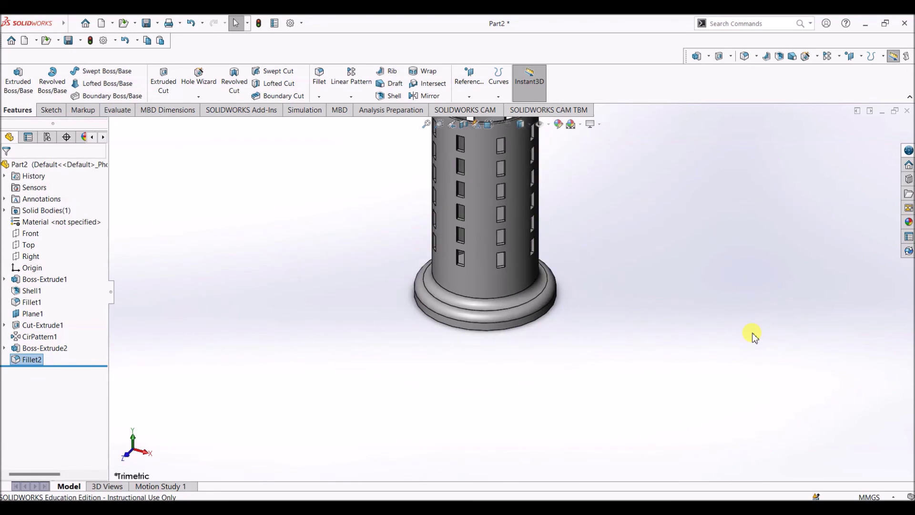
# - Tilt the part to an angled view and browse the appearances to Plastic > High Gloss
pyautogui.click(491, 125)
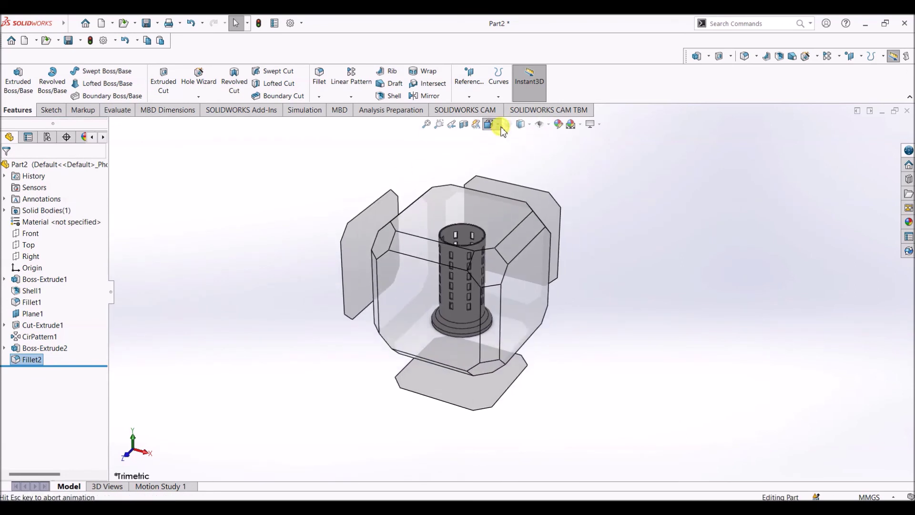
pyautogui.click(544, 137)
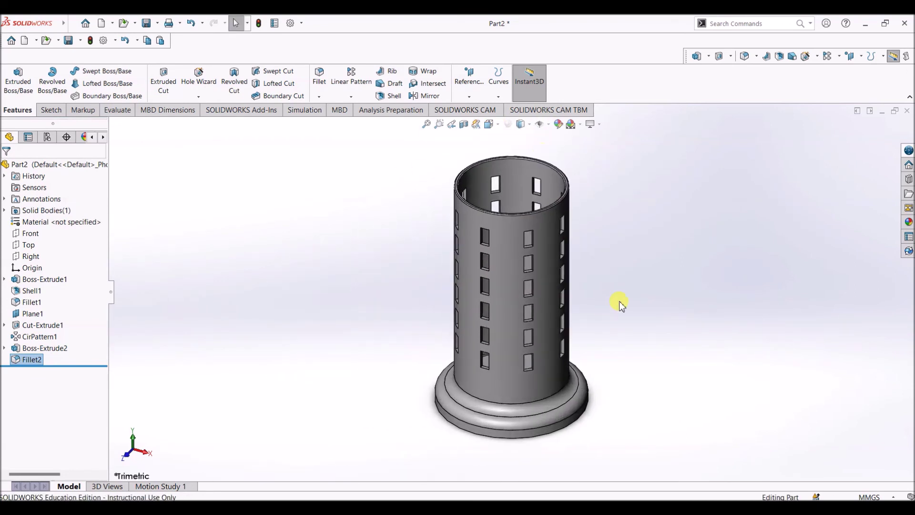
pyautogui.moveTo(639, 276); pyautogui.dragTo(669, 205, button='middle')
pyautogui.click(903, 221)
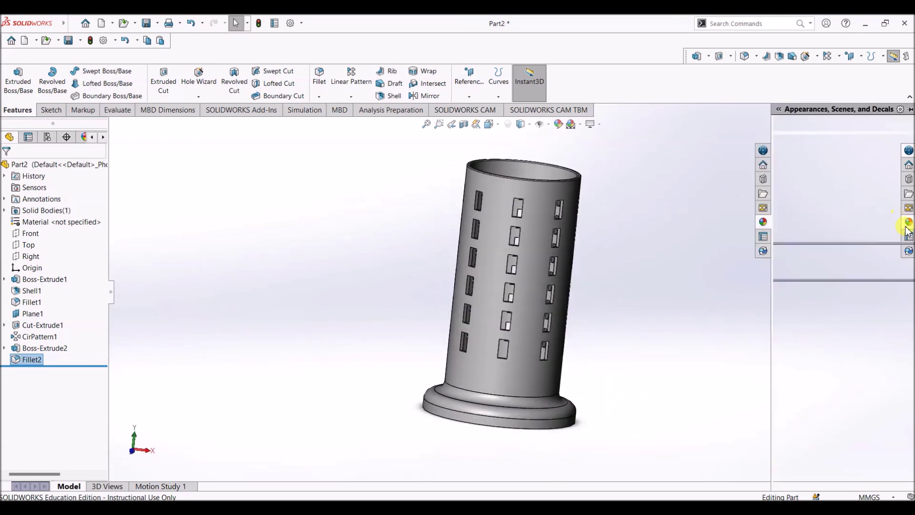
pyautogui.click(781, 141)
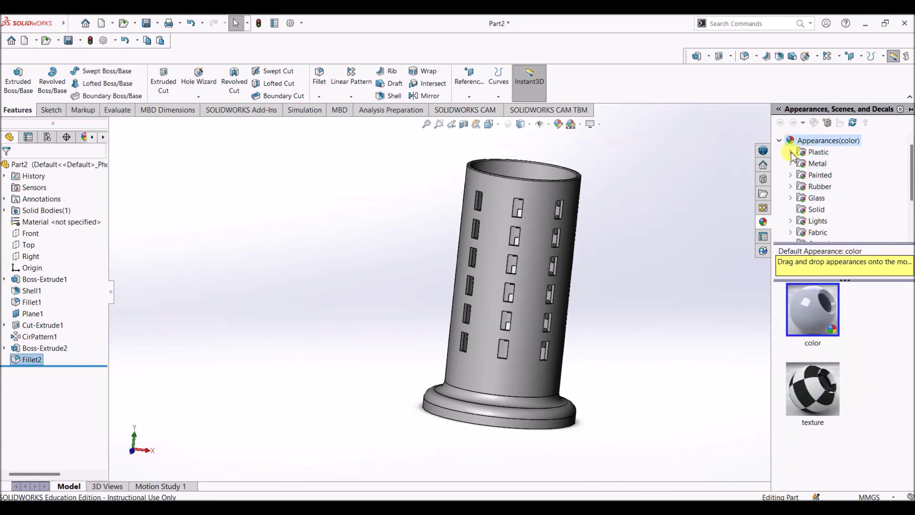
pyautogui.click(791, 153)
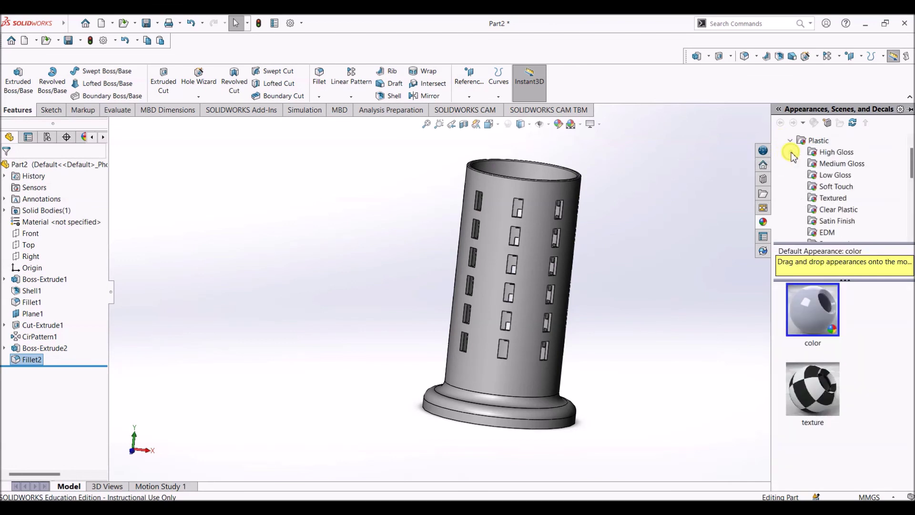
pyautogui.click(835, 153)
# - Apply blue polished ABS plastic to the whole body, then return to trimetric view
pyautogui.scroll(-10, 848, 403)
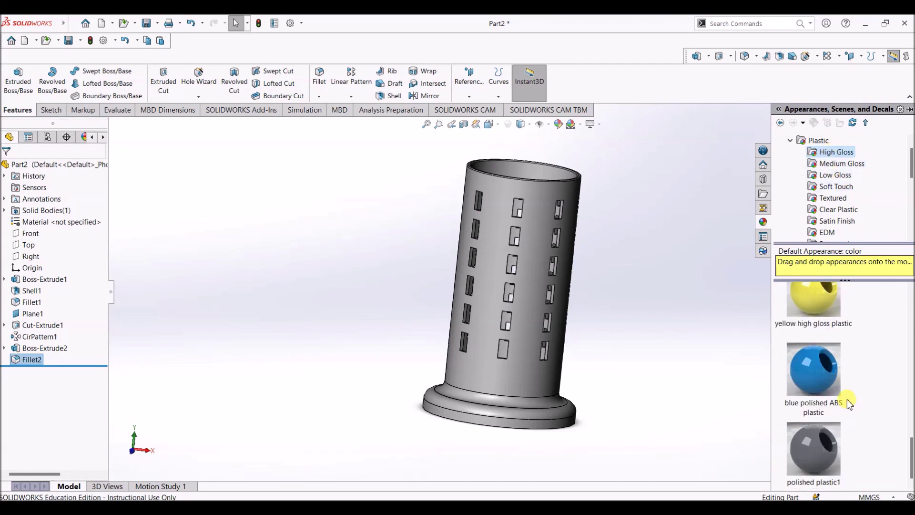
pyautogui.scroll(5, 849, 399)
pyautogui.scroll(-2, 849, 399)
pyautogui.scroll(2, 848, 399)
pyautogui.scroll(-3, 849, 399)
pyautogui.scroll(-3, 849, 399)
pyautogui.scroll(3, 848, 400)
pyautogui.scroll(-3, 849, 399)
pyautogui.moveTo(816, 381); pyautogui.dragTo(529, 277)
pyautogui.click(529, 277)
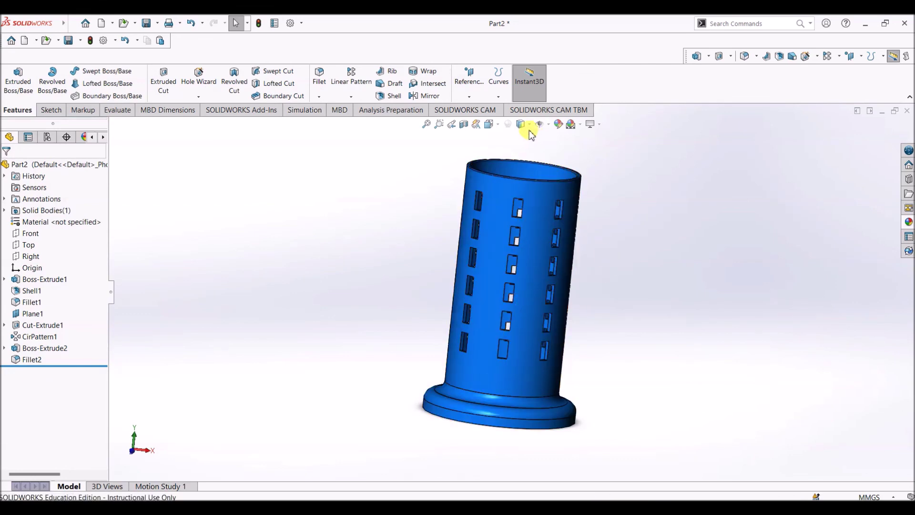
pyautogui.click(491, 125)
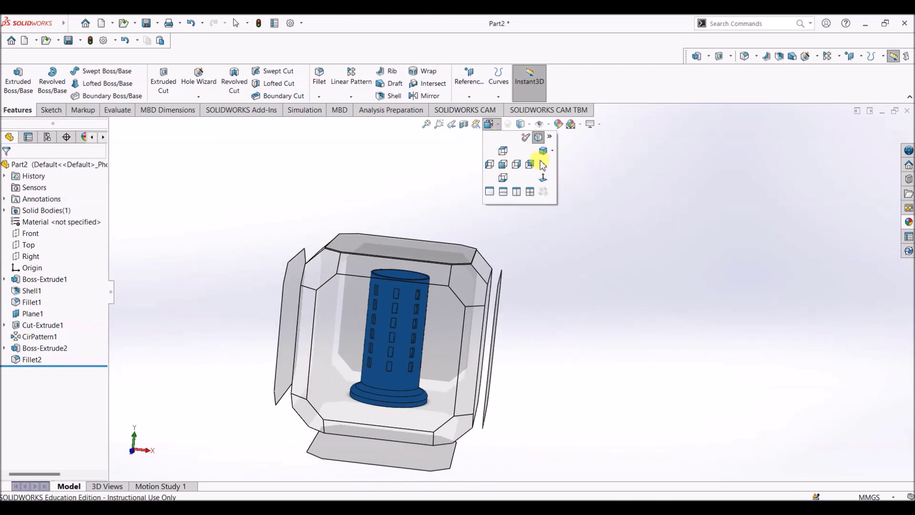
pyautogui.click(543, 164)
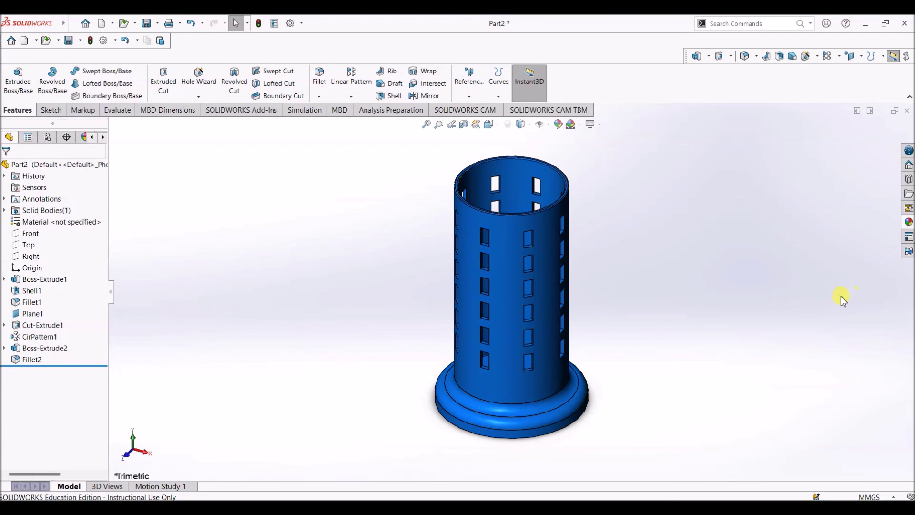